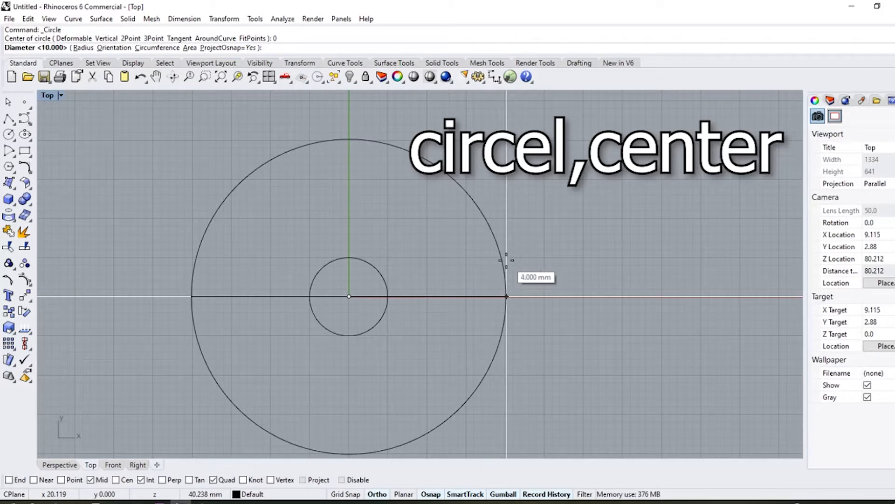
# - Complete the center-based outer circle at the origin with a diameter of 40 mm
pyautogui.write('40')
pyautogui.press('Return')
pyautogui.scroll(-2, 507, 261)
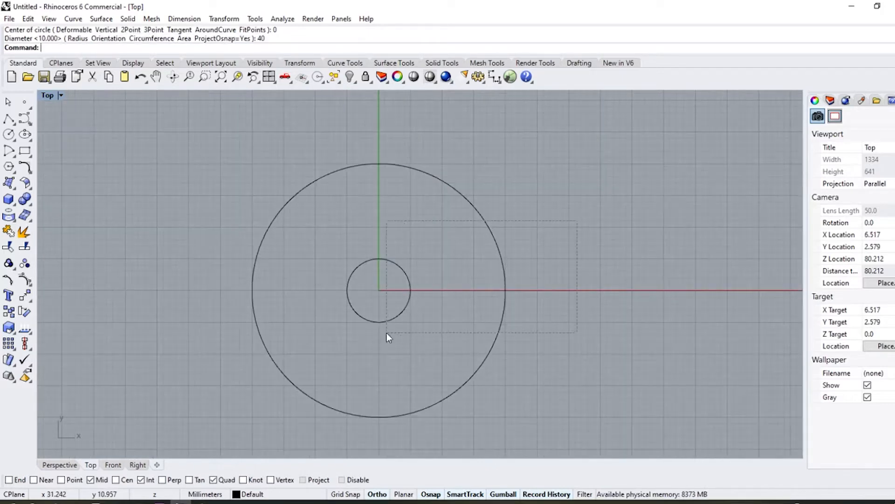
# - Rebuild the outer and inner circles with a point count of 8 and degree 3
pyautogui.moveTo(388, 334); pyautogui.dragTo(387, 334)
pyautogui.click(30, 176)
pyautogui.click(94, 201)
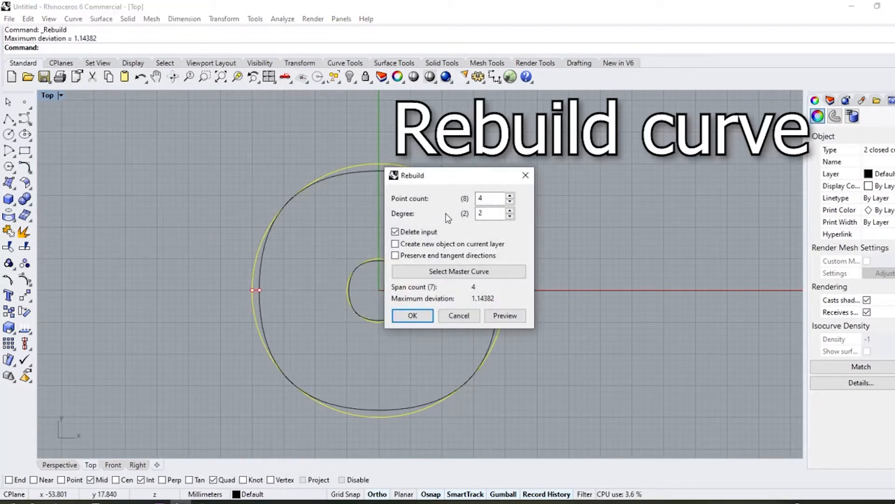
pyautogui.moveTo(304, 229); pyautogui.dragTo(174, 222, button='right')
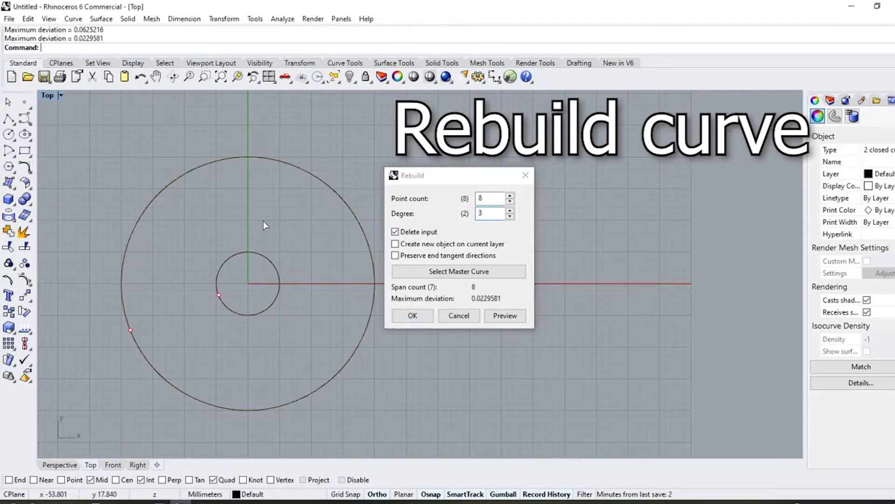
pyautogui.press('Return')
# - Draw an upward-bulging arc from the small circle's quadrant to the large circle's quadrant, setting its start direction in the front view
pyautogui.click(60, 464)
pyautogui.click(398, 278)
pyautogui.moveTo(398, 278); pyautogui.dragTo(409, 298, button='right')
pyautogui.press('Return')
pyautogui.press('Escape')
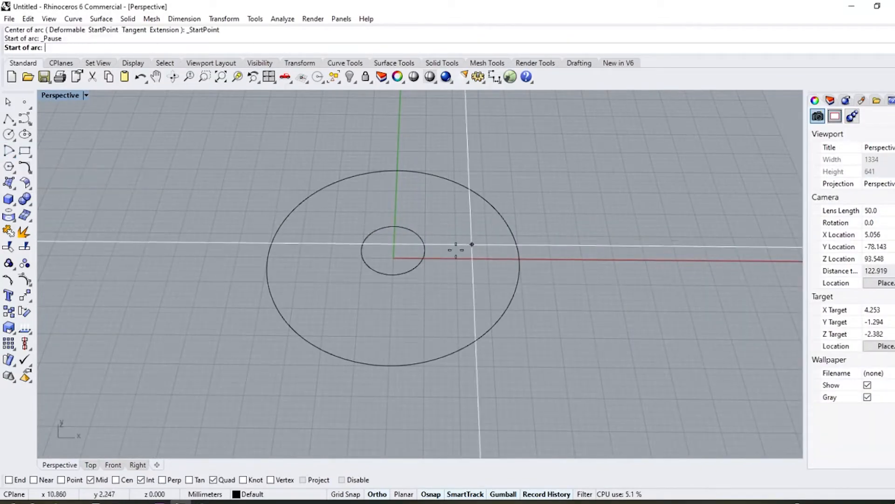
pyautogui.click(425, 250)
pyautogui.click(519, 259)
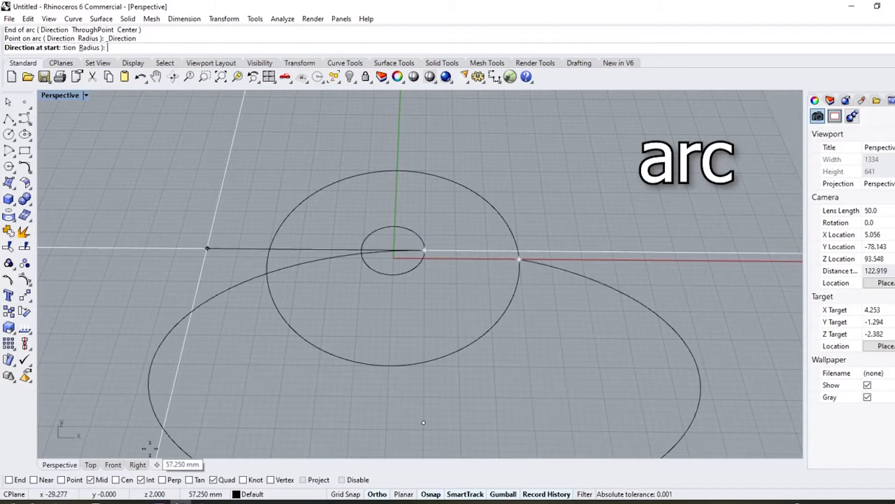
pyautogui.click(111, 465)
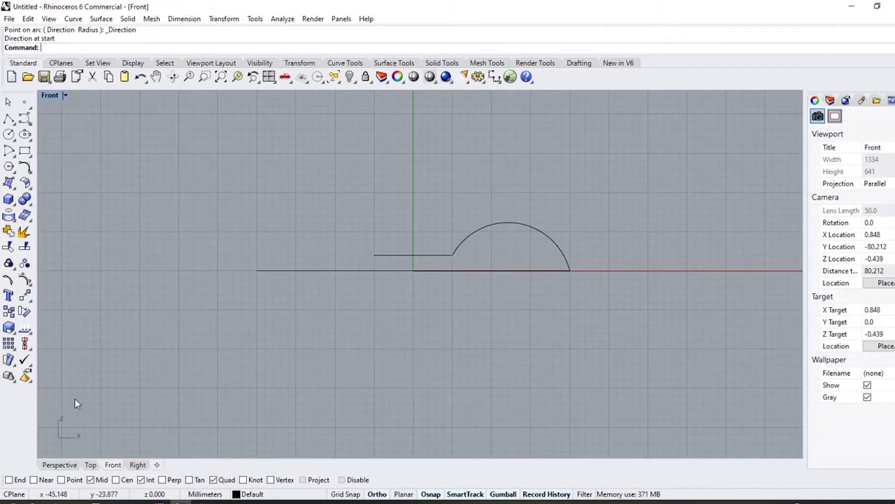
# - Rebuild the arc with a point count of 8 and degree 3
pyautogui.click(28, 173)
pyautogui.click(169, 185)
pyautogui.click(527, 227)
pyautogui.rightClick(527, 228)
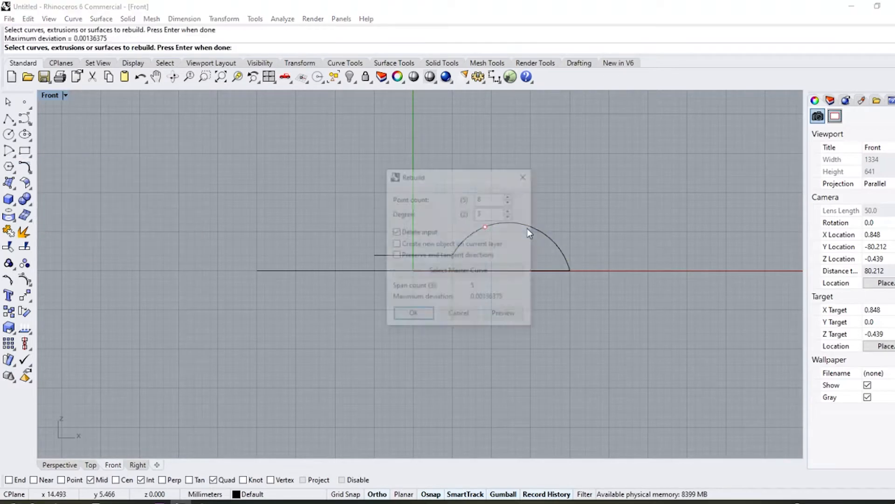
pyautogui.press('Return')
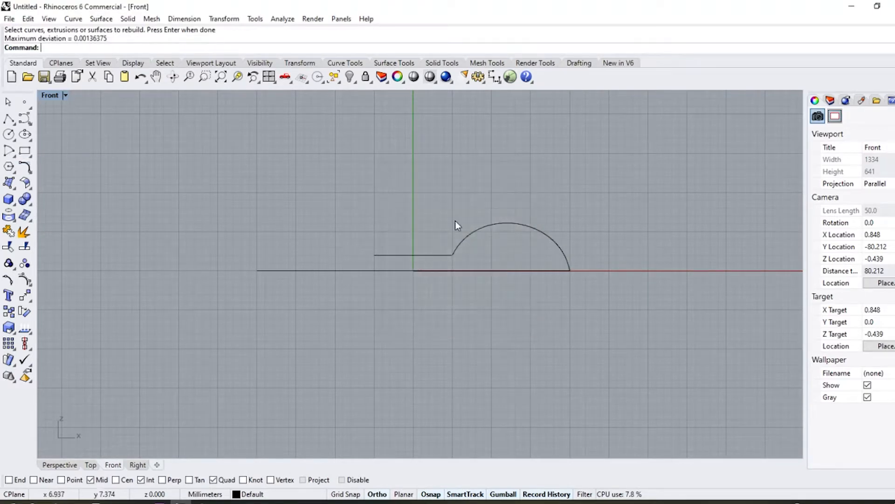
# - Sweep the arc along the large and small circles with Sweep 2 Rails
pyautogui.click(70, 465)
pyautogui.click(13, 185)
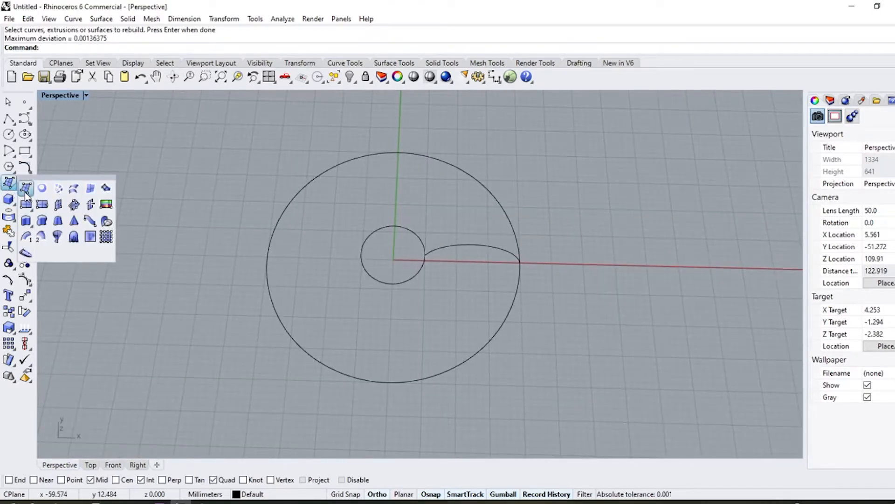
pyautogui.click(40, 236)
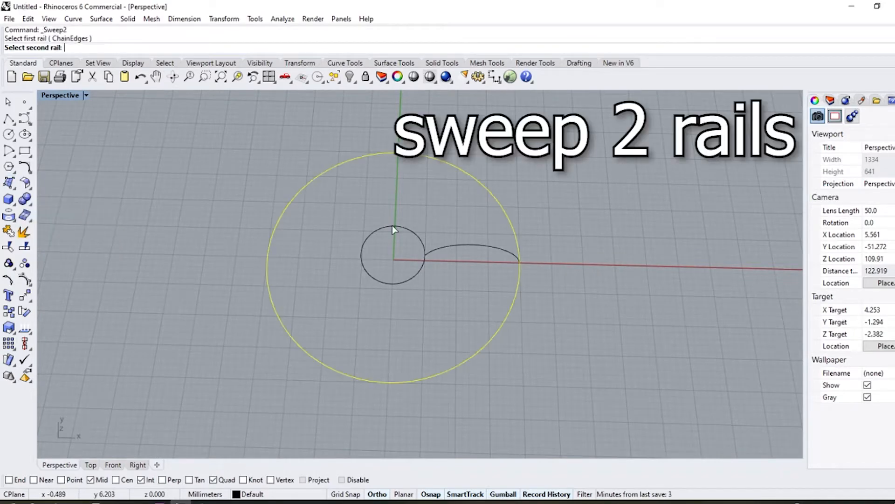
pyautogui.press('Return')
pyautogui.press('Return')
# - Delete the surface picked on the swept ring
pyautogui.moveTo(346, 191); pyautogui.dragTo(468, 201, button='right')
pyautogui.click(469, 201)
pyautogui.press('Delete')
# - Create a solid sphere from its center point in the middle of the ring, working in the top view
pyautogui.click(91, 465)
pyautogui.click(13, 203)
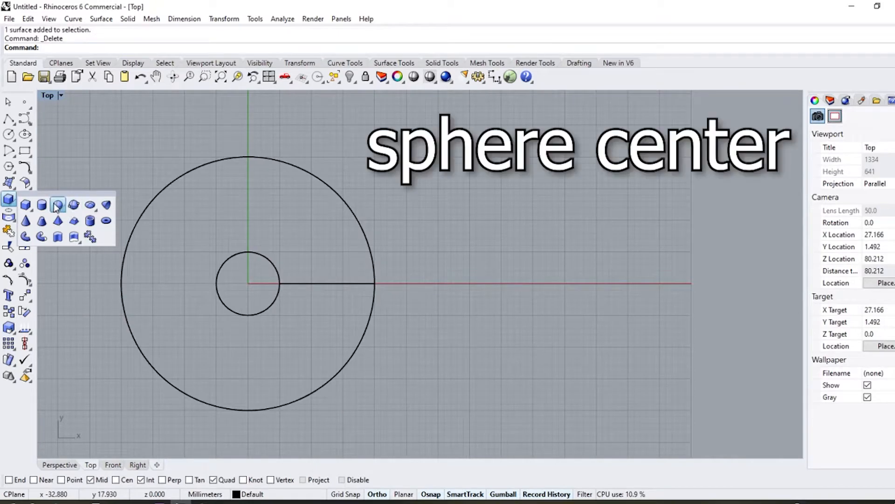
pyautogui.click(58, 207)
pyautogui.scroll(4, 275, 235)
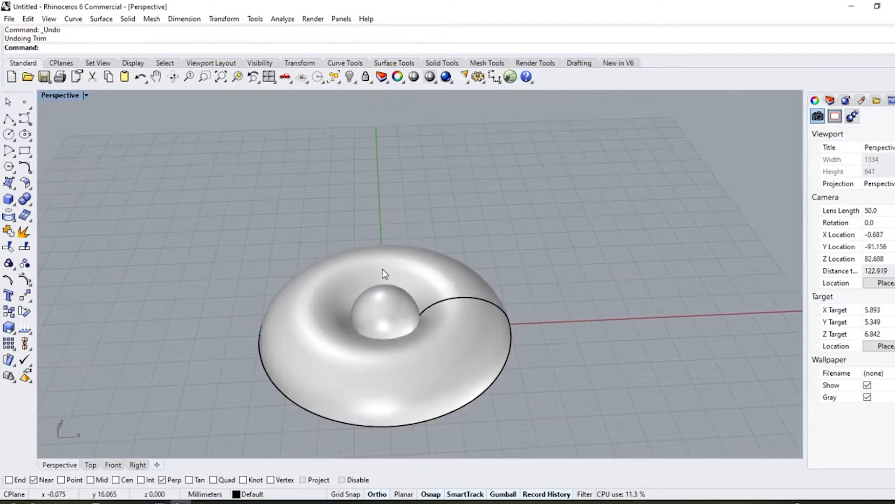
# - Select the central sphere and lower it slightly along its vertical axis
pyautogui.click(90, 465)
pyautogui.scroll(-2, 296, 322)
pyautogui.scroll(2, 327, 273)
pyautogui.click(317, 290)
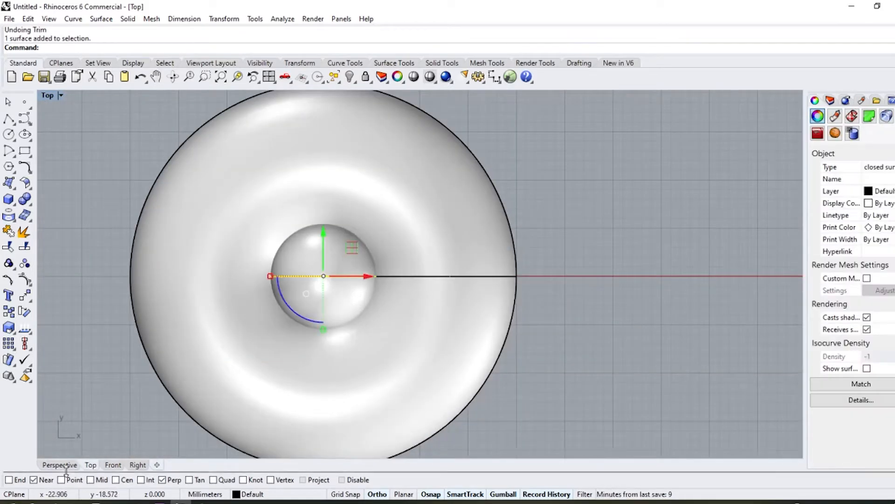
pyautogui.click(60, 465)
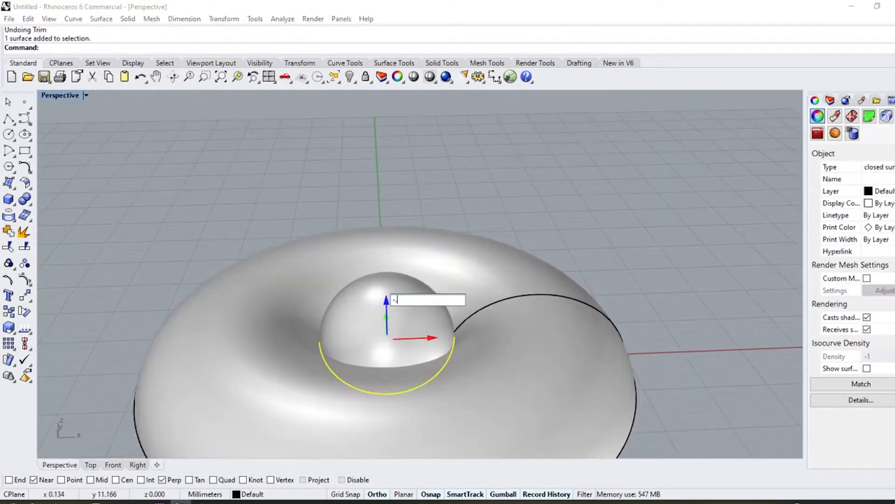
# - Trim away the lower part of the sphere using the ring surface as the cutting object
pyautogui.moveTo(385, 295); pyautogui.dragTo(456, 408, button='right')
pyautogui.click(365, 331)
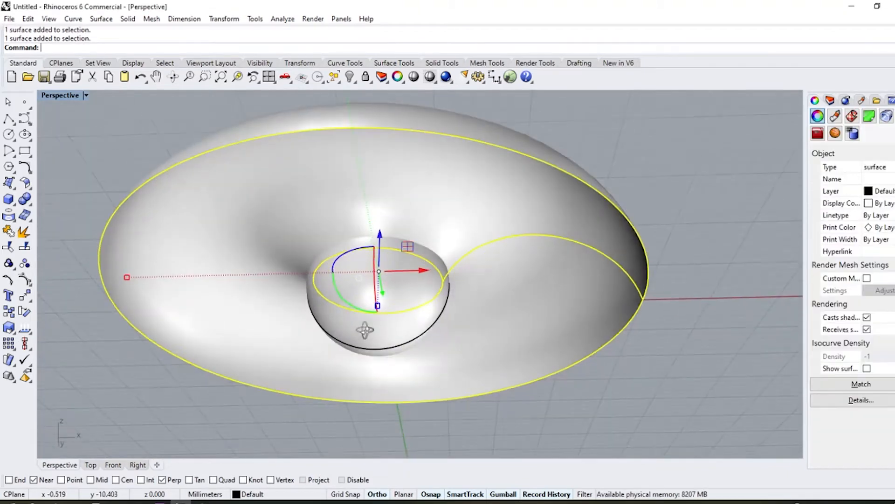
pyautogui.click(9, 247)
pyautogui.scroll(4, 66, 258)
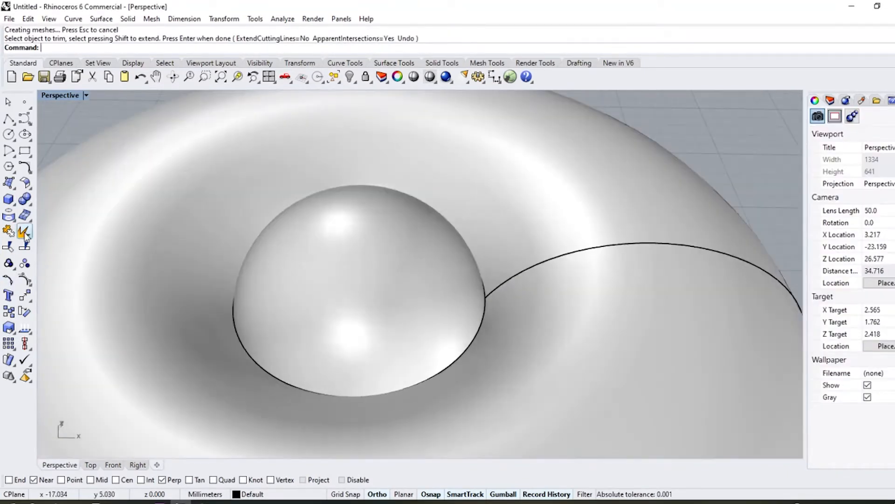
# - Offset the trimmed sphere surface inward by a distance of 1 as a solid
pyautogui.click(30, 174)
pyautogui.click(88, 189)
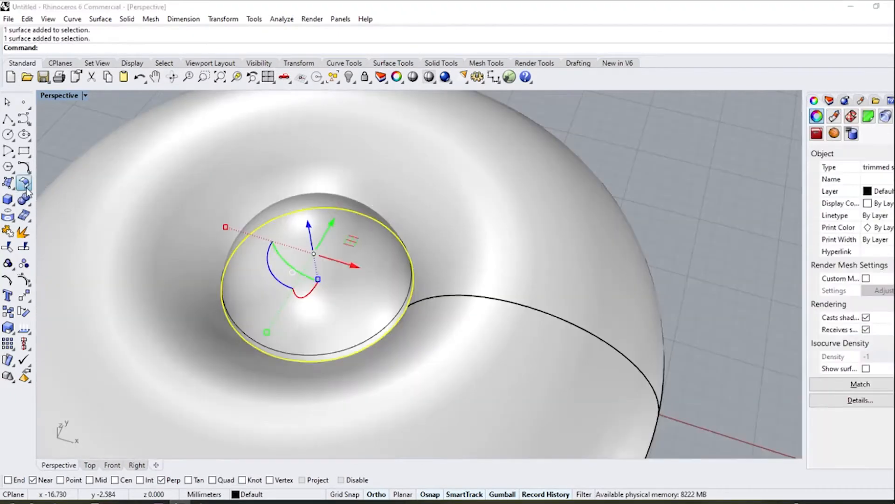
pyautogui.click(28, 188)
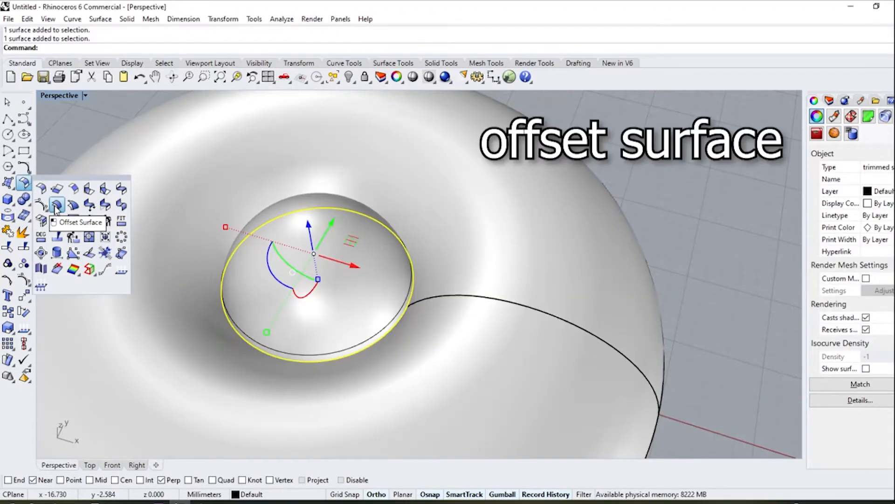
pyautogui.click(56, 205)
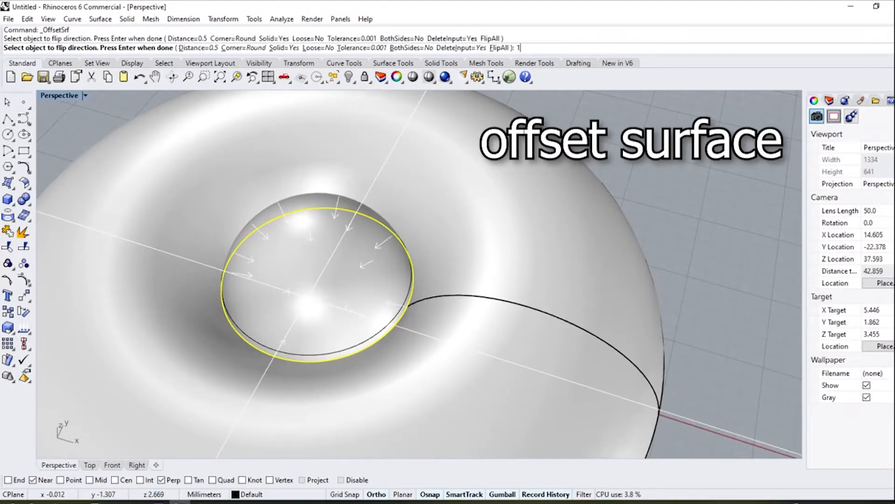
pyautogui.press('Return')
pyautogui.press('Escape')
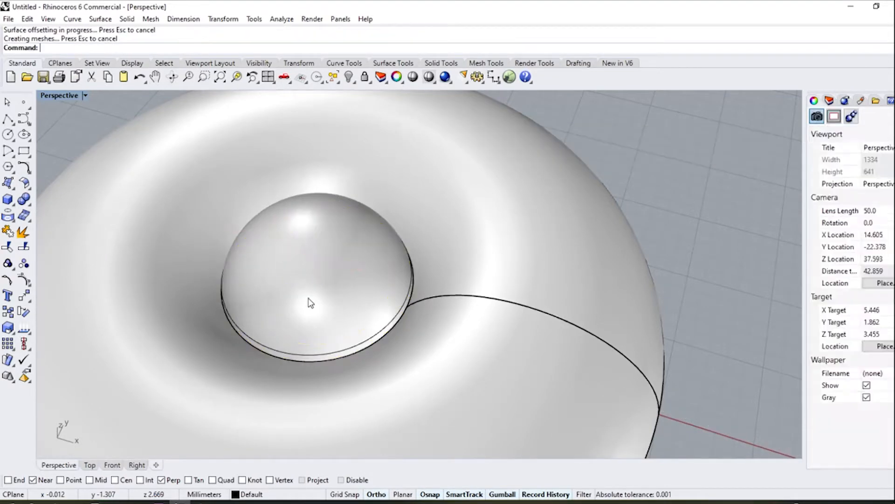
# - Split the offset polysurface using the central dome surface as the cutting object
pyautogui.click(310, 303)
pyautogui.click(17, 247)
pyautogui.scroll(3, 259, 342)
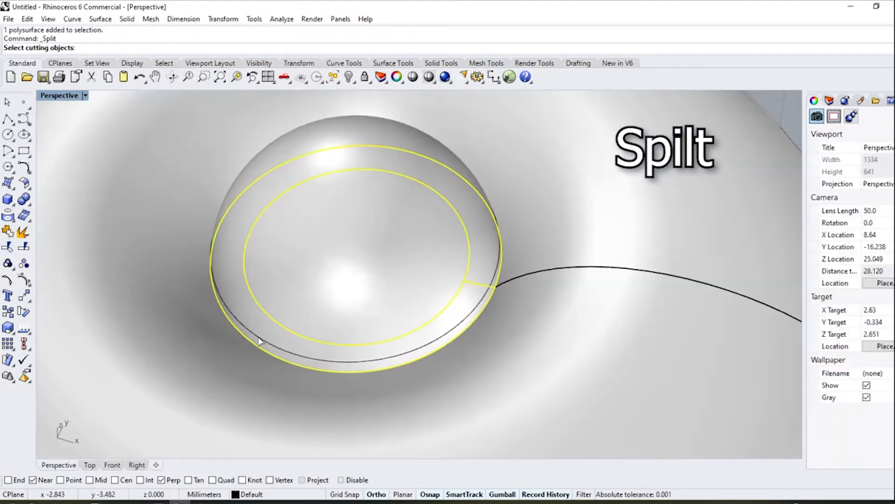
pyautogui.click(356, 224)
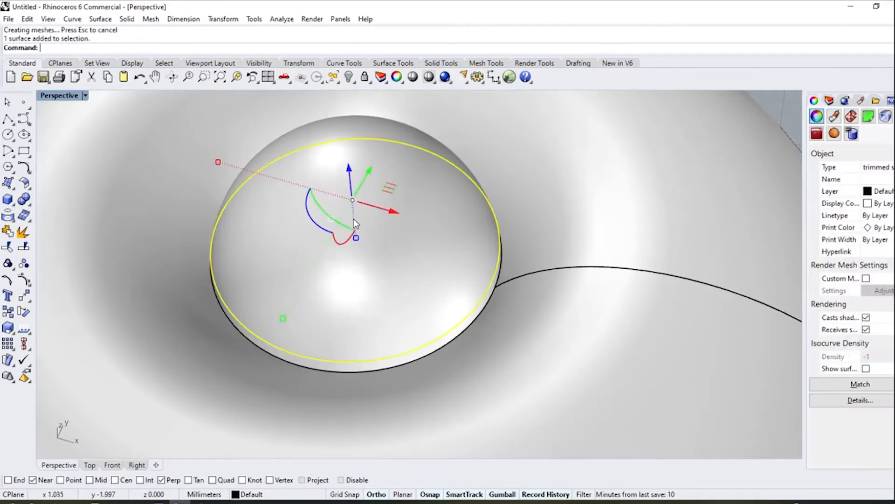
# - Offset the dome surface, extract the unneeded surface from the result and delete it
pyautogui.click(30, 188)
pyautogui.click(56, 206)
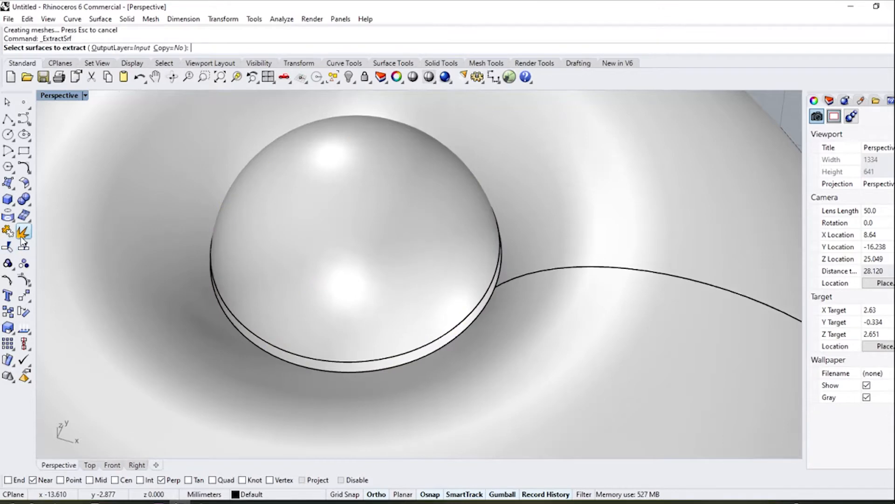
pyautogui.press('Return')
pyautogui.press('Delete')
# - Join the two open polysurfaces around the dome into one solid rim and show it from the top
pyautogui.click(363, 230)
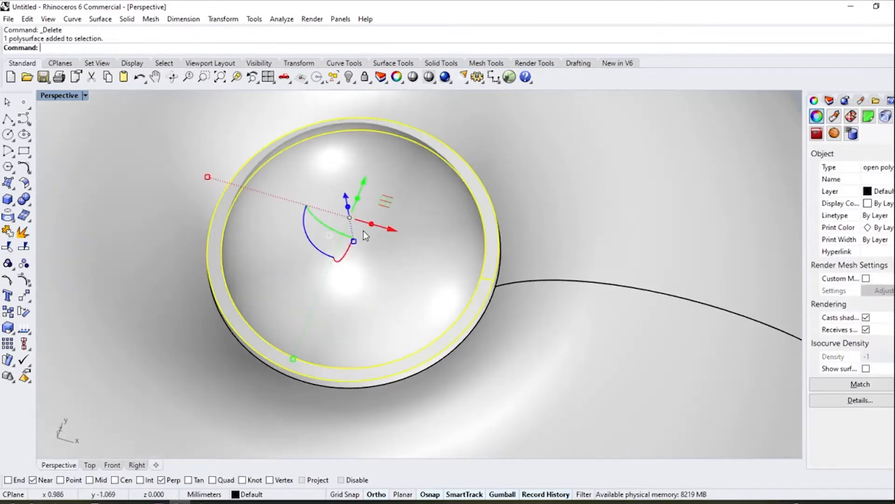
pyautogui.keyDown('shift'); pyautogui.click(371, 296); pyautogui.keyUp('shift')
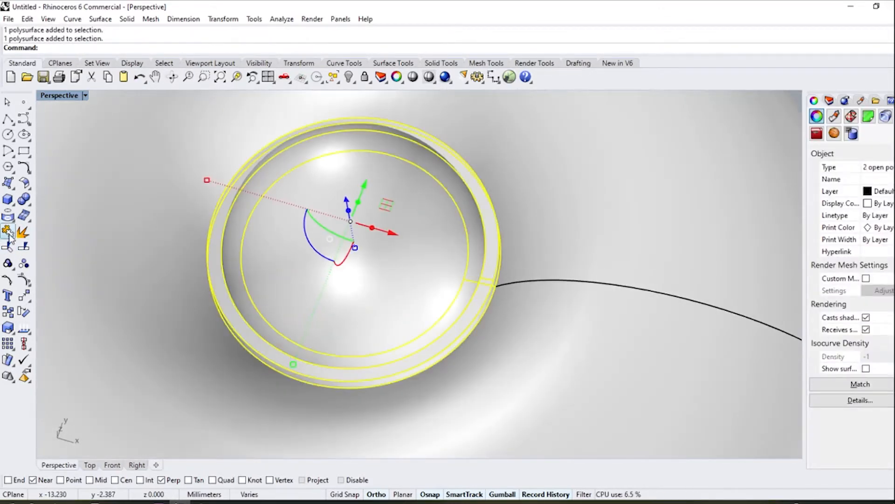
pyautogui.click(89, 465)
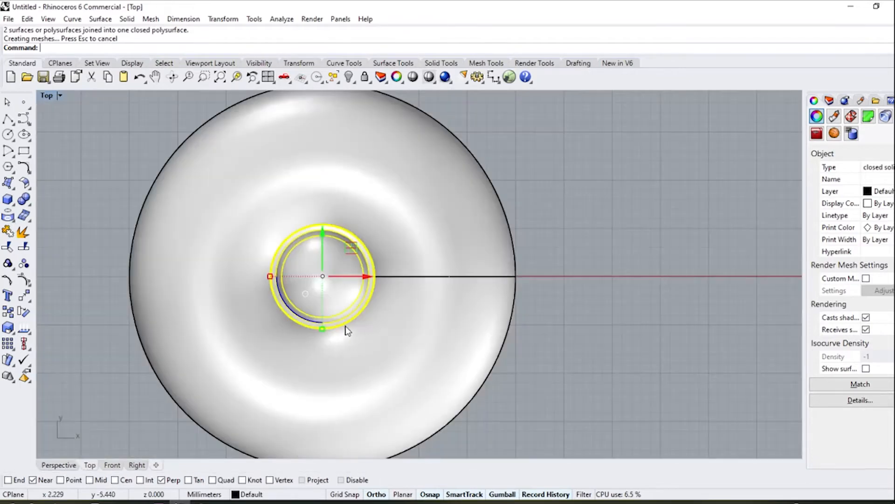
# - Paste the small round blue stone and three purple pieces beside the ring, and place a point at the origin
pyautogui.hotkey('ctrl', 'v')
pyautogui.scroll(2, 326, 299)
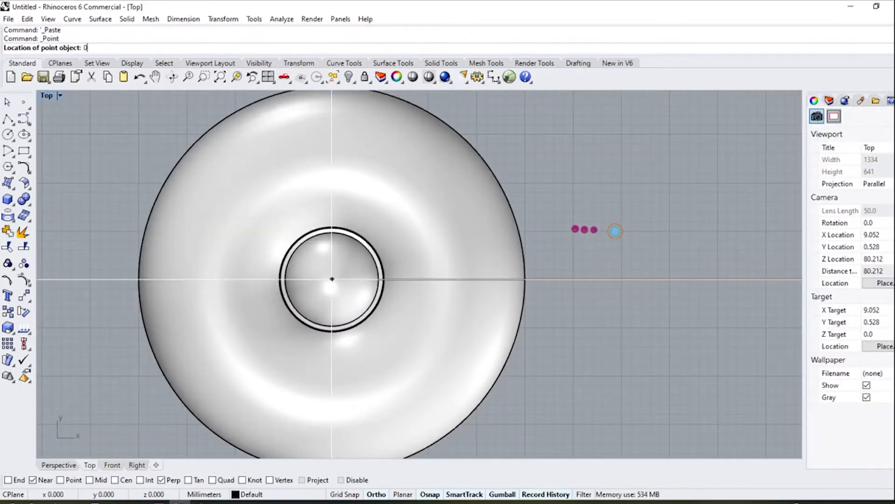
# - Project the origin point onto the model's surfaces, selecting it in wireframe display and restoring shaded display
pyautogui.hotkey('ctrl', 'alt', 'w')
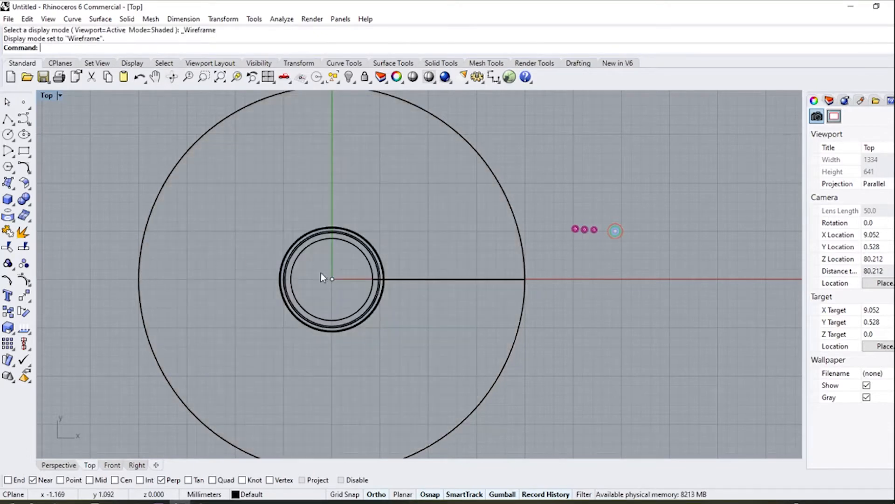
pyautogui.click(332, 278)
pyautogui.hotkey('ctrl', 'alt', 's')
pyautogui.click(8, 215)
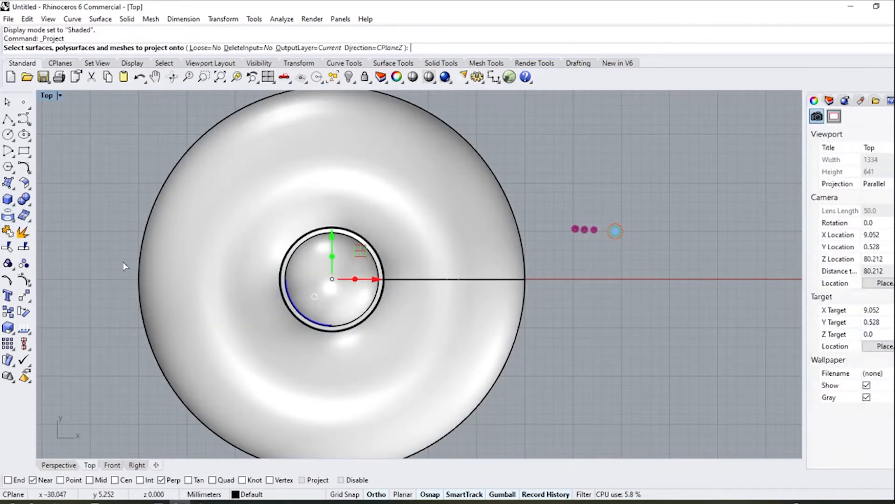
pyautogui.press('Return')
pyautogui.press('Escape')
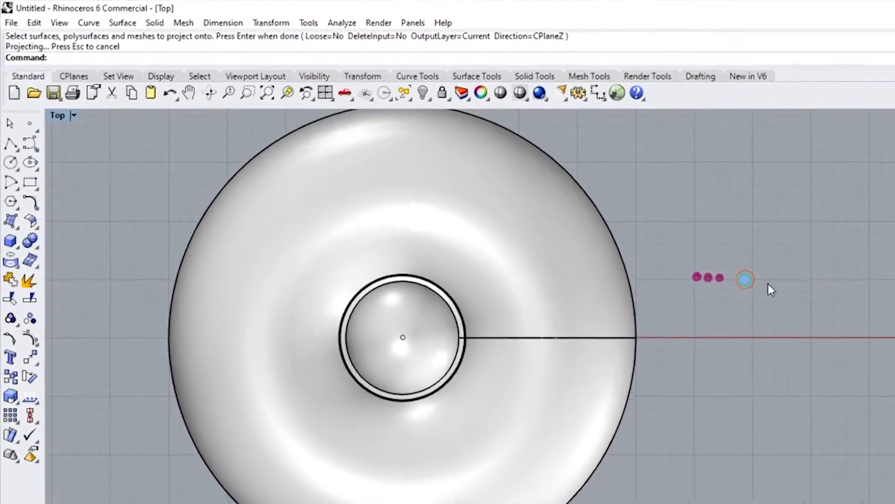
# - Run Orient on Surface for the round blue stone, using Point snap for its center base point and a reference point below it
pyautogui.click(621, 233)
pyautogui.click(302, 25)
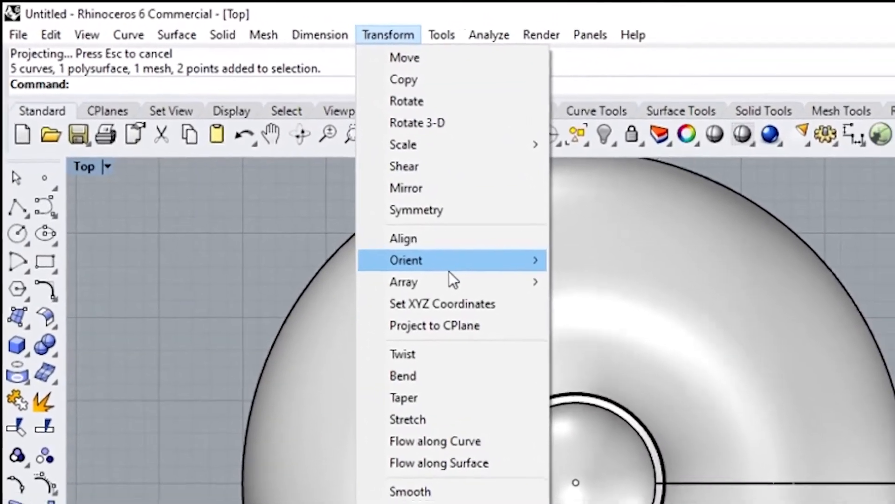
pyautogui.moveTo(449, 260)
pyautogui.click(614, 303)
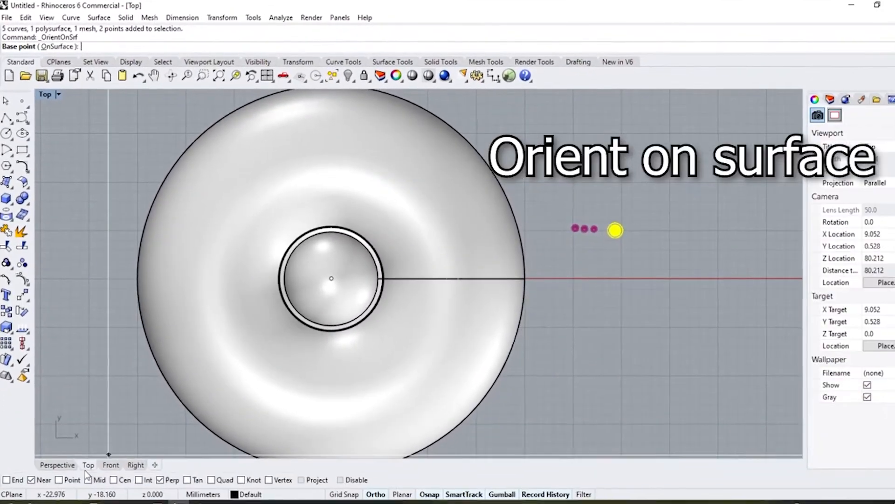
pyautogui.rightClick(70, 480)
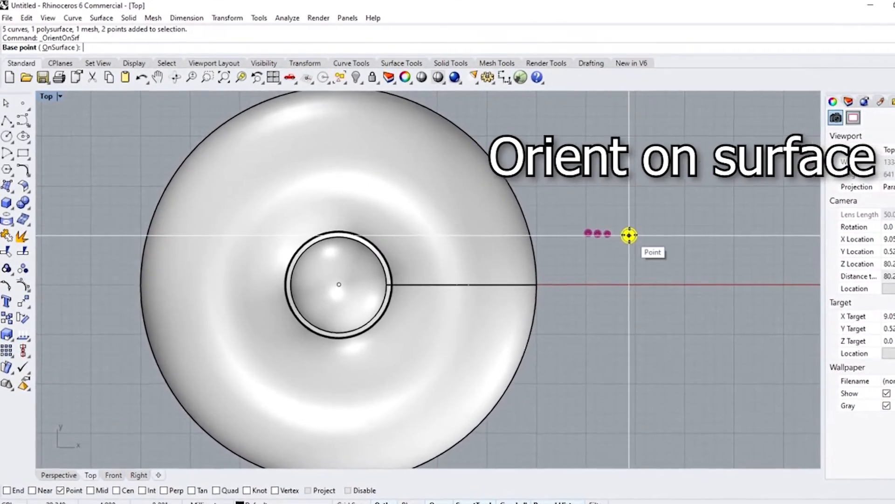
pyautogui.click(615, 230)
pyautogui.click(634, 378)
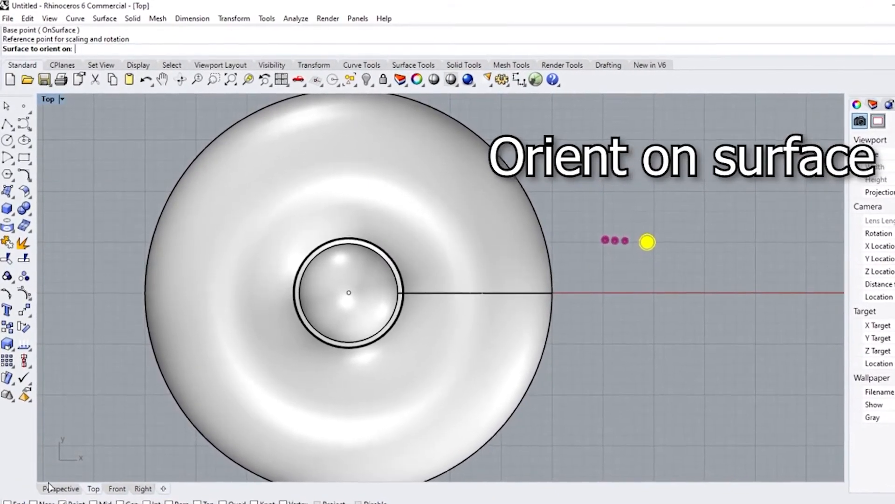
# - Orient a rigid copy of the blue stone onto the dome surface at the projected center point, with uniform scale 1.0 and angle 0.0
pyautogui.click(59, 478)
pyautogui.moveTo(160, 393); pyautogui.dragTo(224, 336, button='right')
pyautogui.click(396, 226)
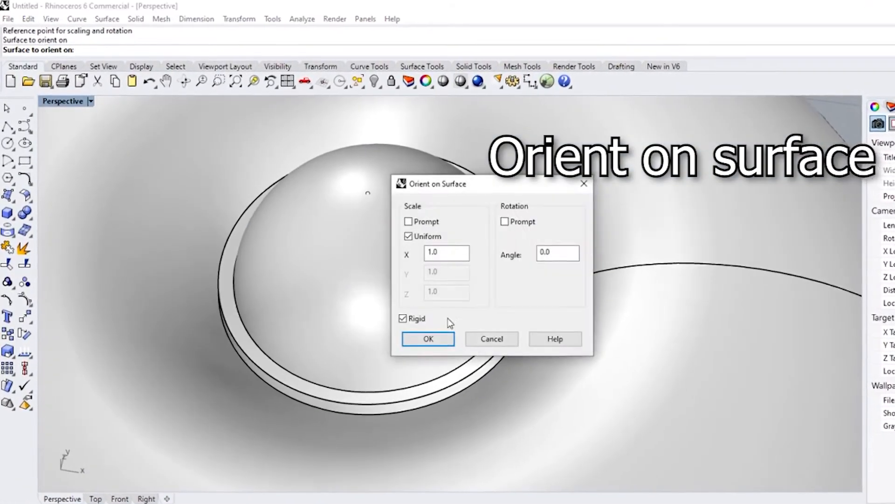
pyautogui.click(432, 337)
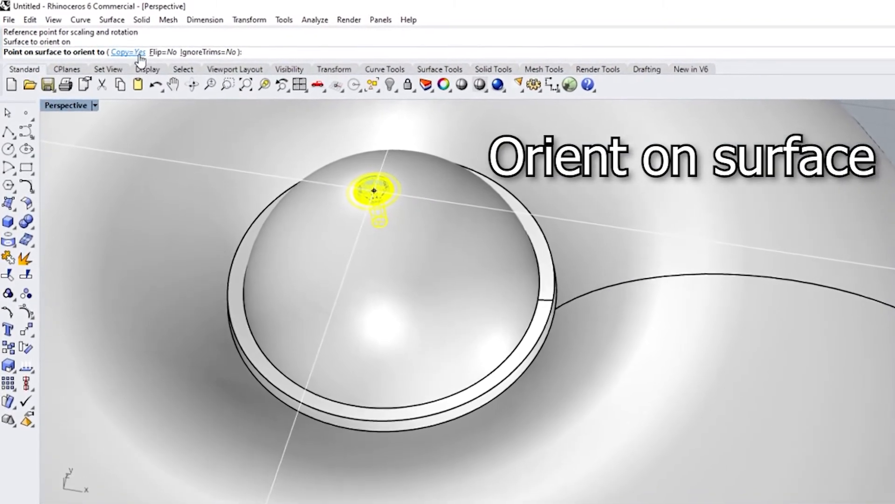
pyautogui.click(384, 202)
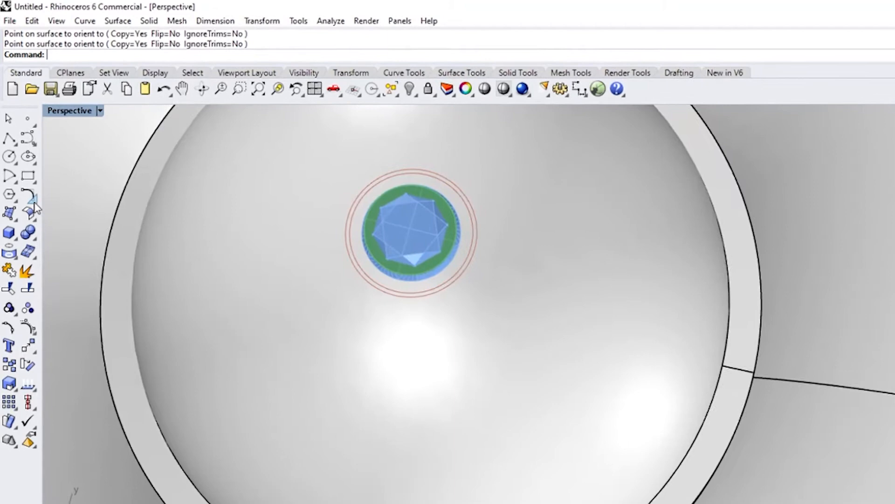
# - Offset the outer circle around the center stone outward on the dome surface by 1.4
pyautogui.click(31, 194)
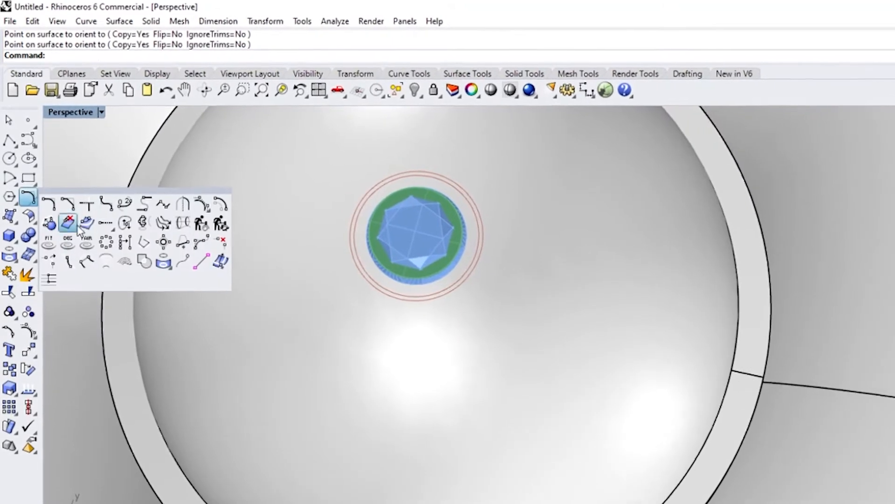
pyautogui.click(67, 213)
pyautogui.click(425, 306)
pyautogui.click(406, 322)
pyautogui.click(156, 56)
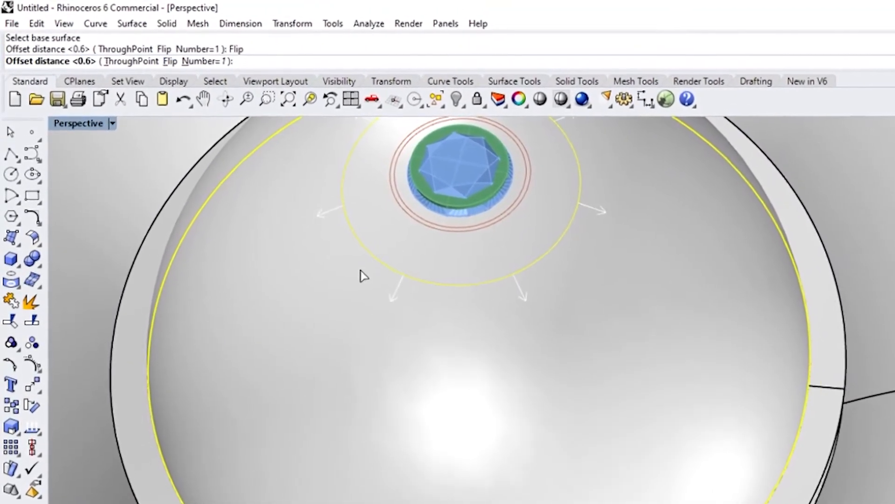
pyautogui.write('1.4')
pyautogui.press('Return')
# - Offset the new ring curve outward on the dome surface with Number set to 3 and a distance of 1.4
pyautogui.rightClick(351, 354)
pyautogui.click(352, 386)
pyautogui.click(352, 407)
pyautogui.click(176, 63)
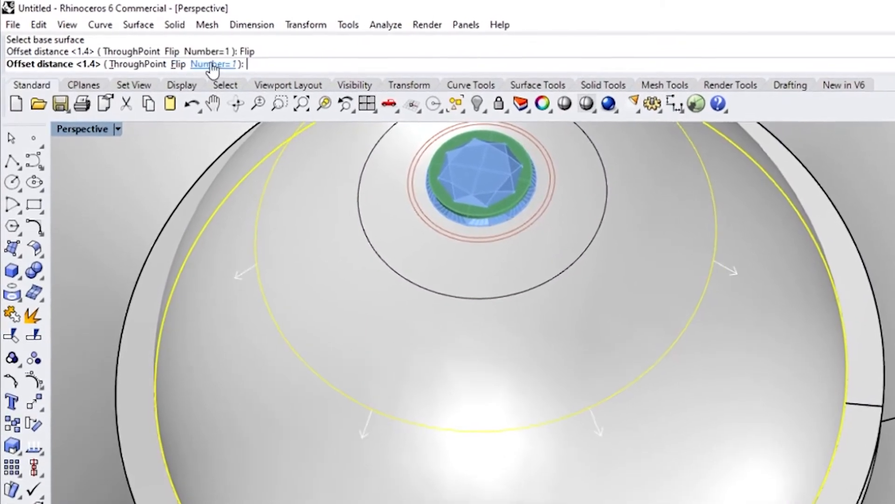
pyautogui.click(208, 64)
pyautogui.write('3')
pyautogui.press('Return')
pyautogui.press('Return')
# - Run Array Along Curve on Surface for the spare blue stone, using the innermost ring curve on the dome, and place the first stone
pyautogui.scroll(-6, 492, 360)
pyautogui.moveTo(492, 360); pyautogui.dragTo(466, 485, button='right')
pyautogui.scroll(-11, 447, 338)
pyautogui.scroll(5, 718, 476)
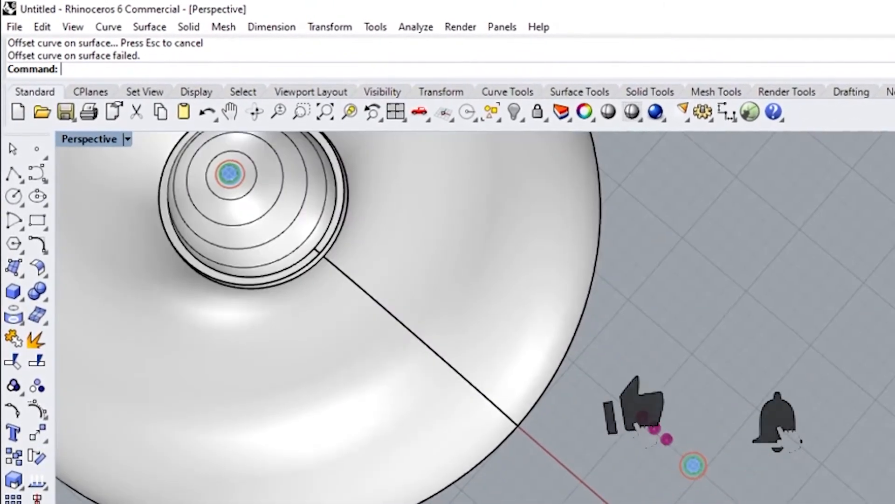
pyautogui.hotkey('ctrl', 'a')
pyautogui.click(342, 28)
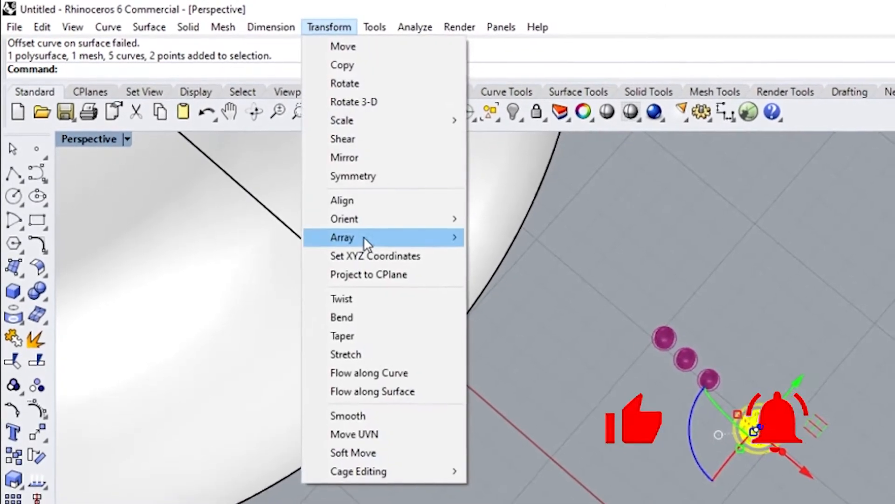
pyautogui.moveTo(363, 236)
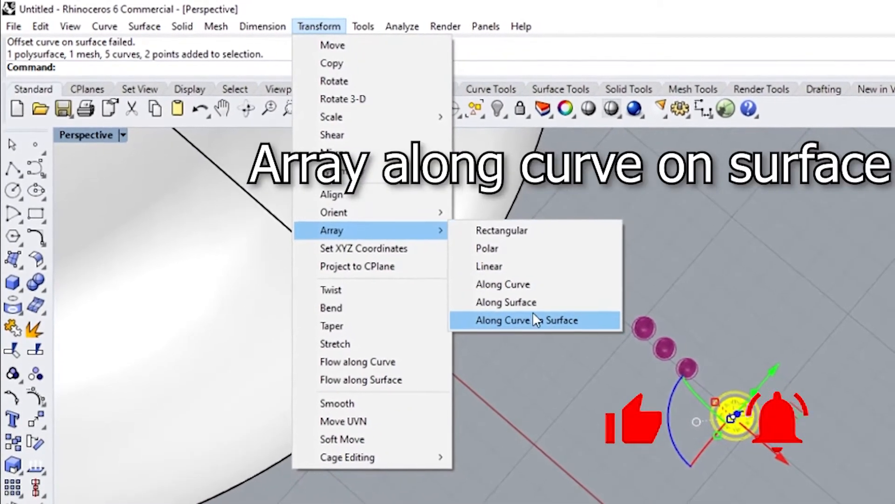
pyautogui.click(533, 318)
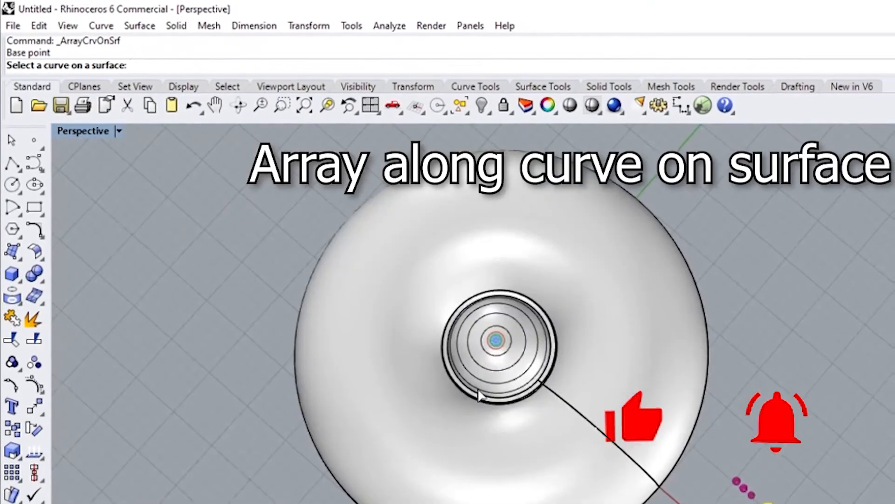
pyautogui.scroll(5, 494, 355)
pyautogui.click(500, 351)
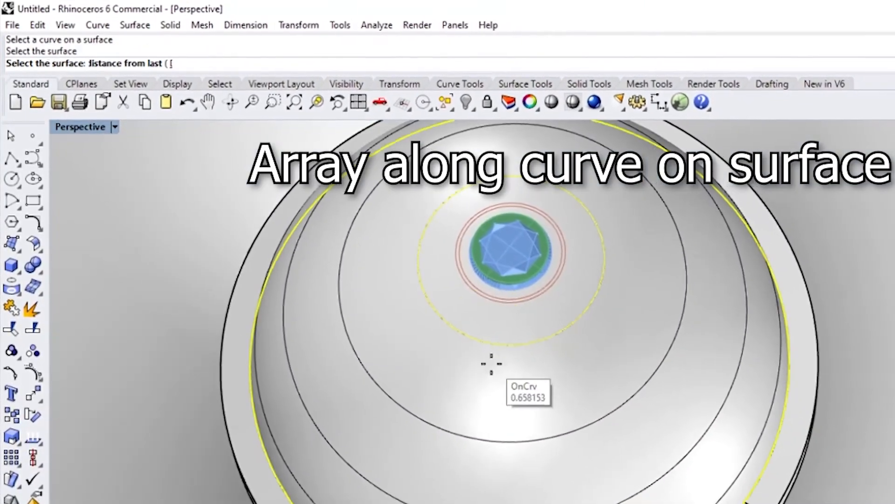
pyautogui.click(489, 344)
pyautogui.scroll(5, 489, 343)
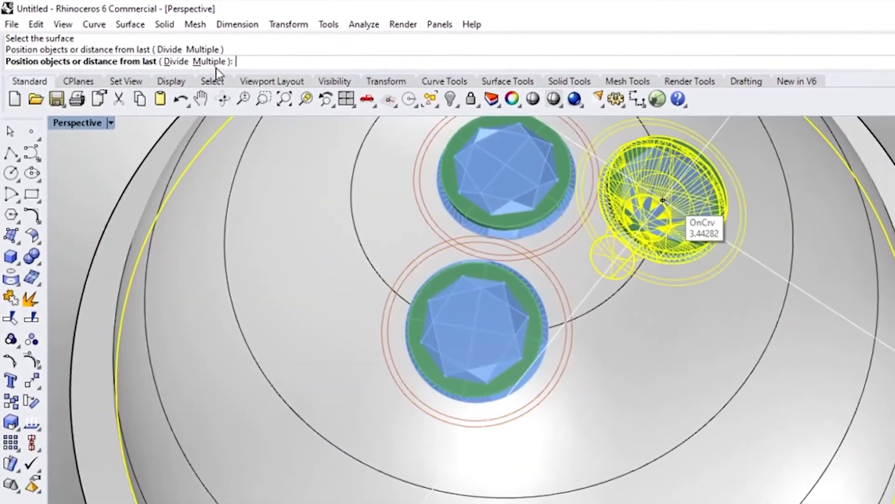
# - Array 10 copies spaced 1.4 along the innermost ring curve and delete the overlapping extra stone
pyautogui.click(211, 61)
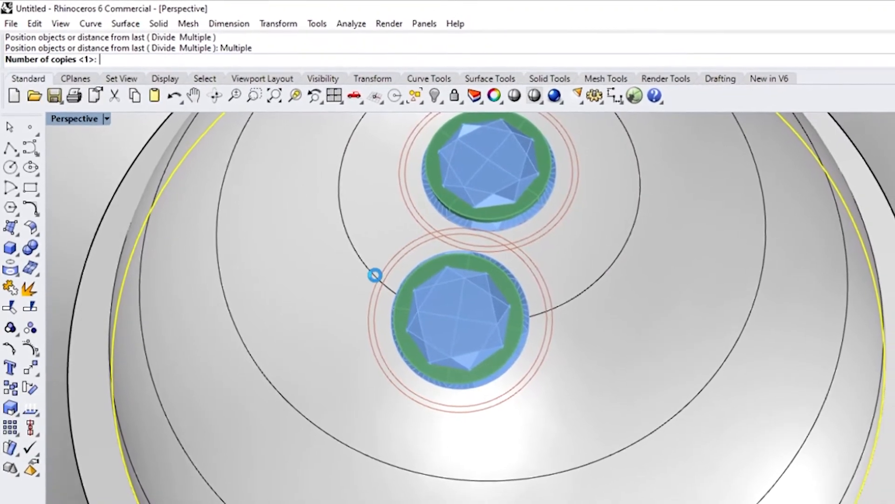
pyautogui.write('10')
pyautogui.press('Return')
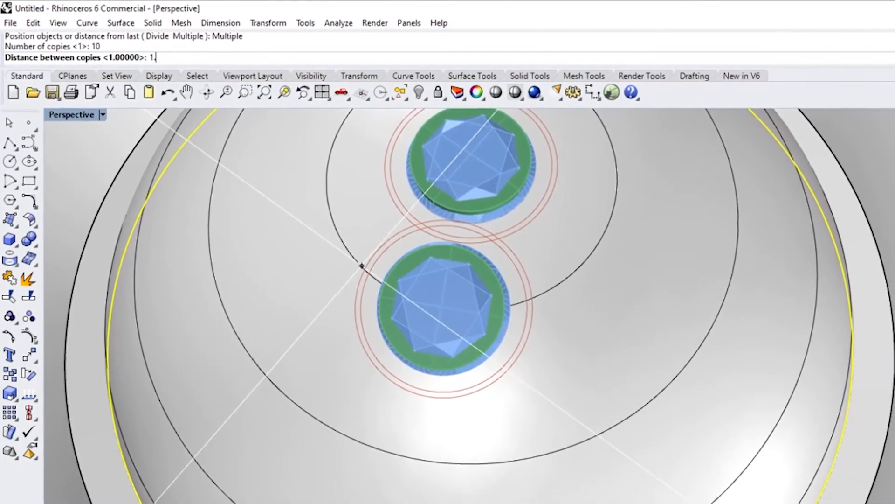
pyautogui.write('1.4')
pyautogui.press('Return')
pyautogui.press('Return')
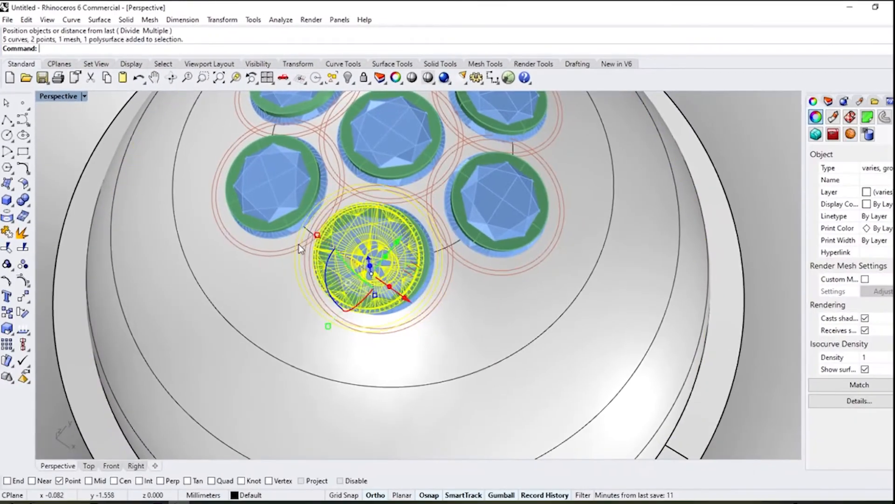
pyautogui.press('Delete')
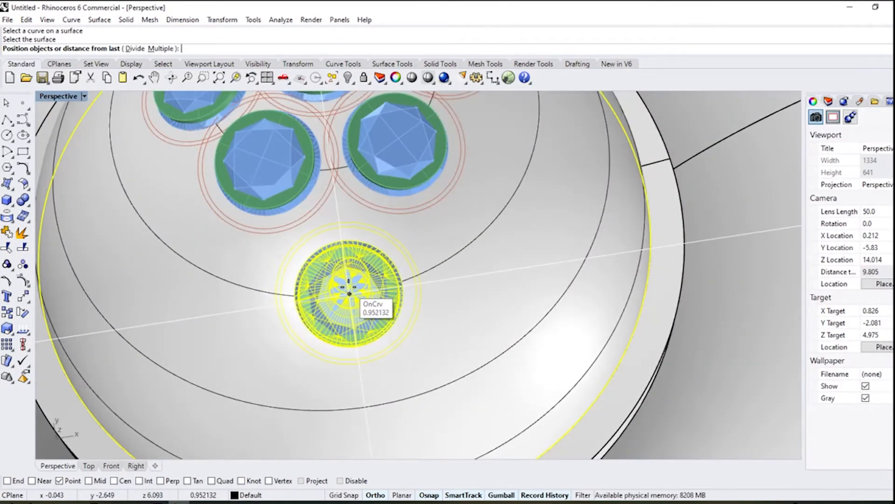
# - Array 15 copies spaced 1.38 along the second ring curve and place single stones in the remaining gaps
pyautogui.click(161, 49)
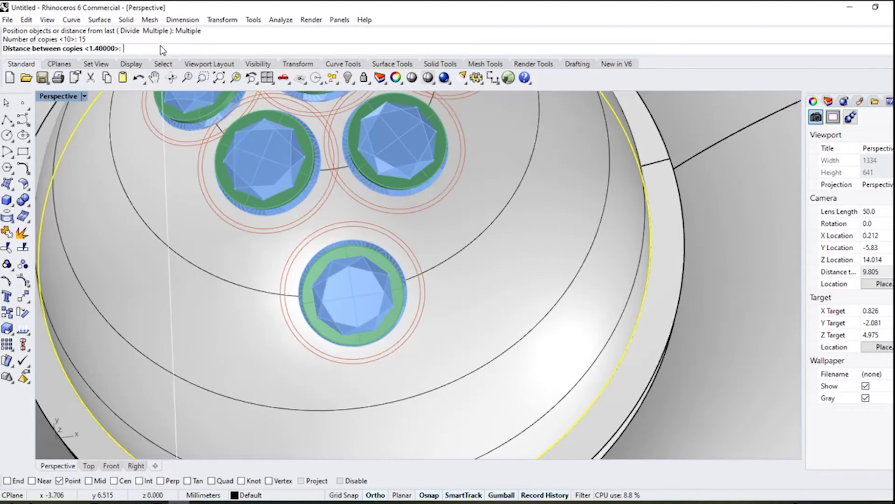
pyautogui.write('1.38')
pyautogui.press('Return')
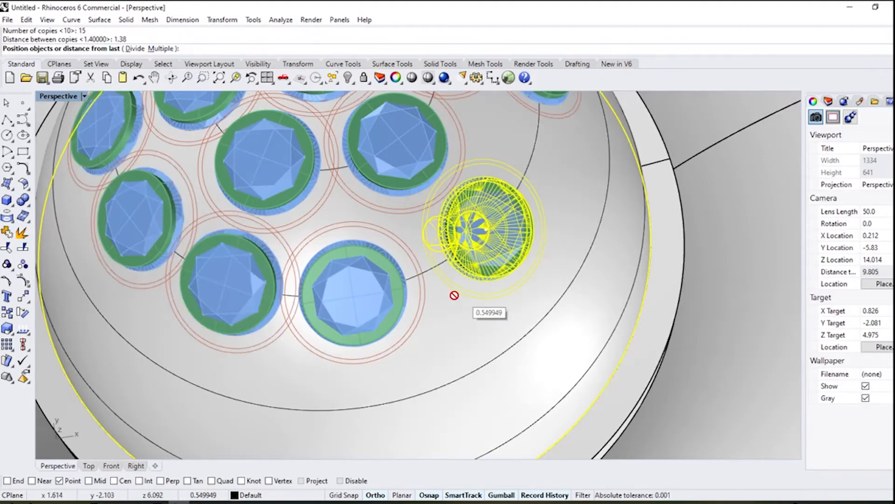
pyautogui.scroll(3, 456, 295)
pyautogui.click(439, 280)
pyautogui.scroll(-4, 438, 326)
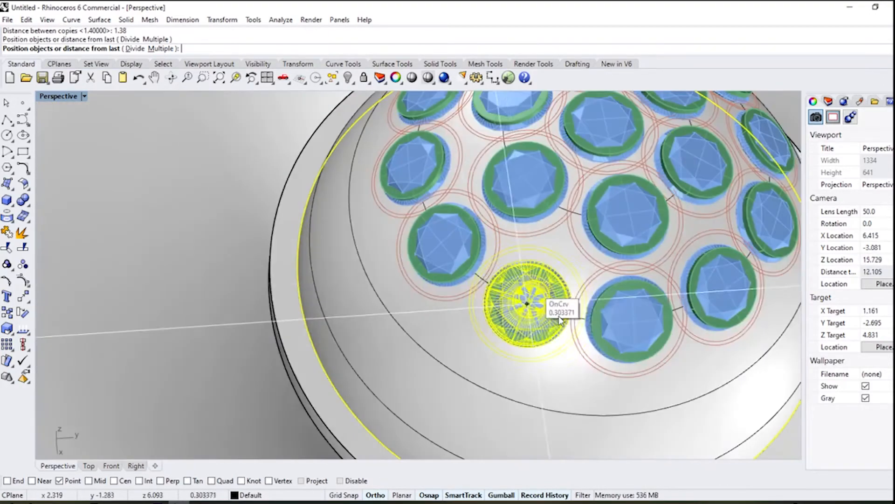
pyautogui.click(524, 307)
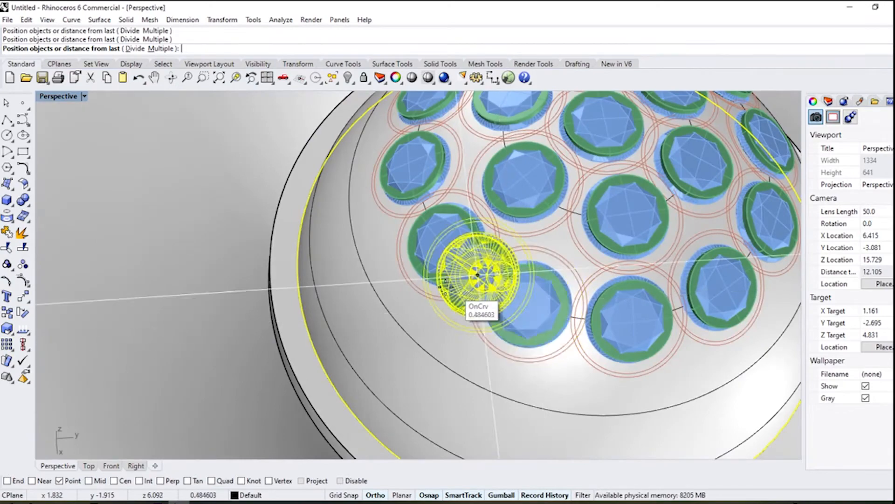
pyautogui.moveTo(462, 276); pyautogui.dragTo(379, 248, button='right')
pyautogui.press('Return')
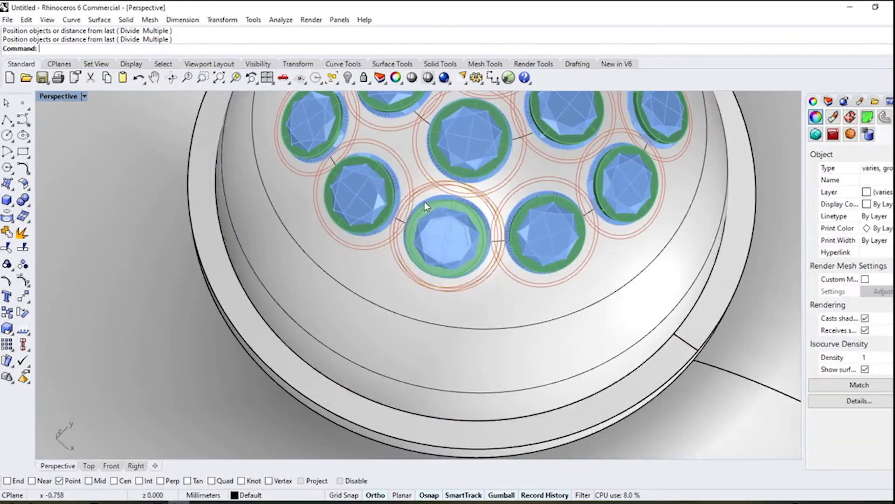
# - Delete the overlapping duplicate stone on the second ring
pyautogui.scroll(7, 417, 207)
pyautogui.click(415, 214)
pyautogui.press('Delete')
# - Run Array Along Curve on Surface for the spare blue stone on the third ring curve and place its first stone
pyautogui.scroll(-12, 414, 215)
pyautogui.moveTo(454, 300); pyautogui.dragTo(537, 322, button='right')
pyautogui.scroll(-10, 553, 247)
pyautogui.click(646, 234)
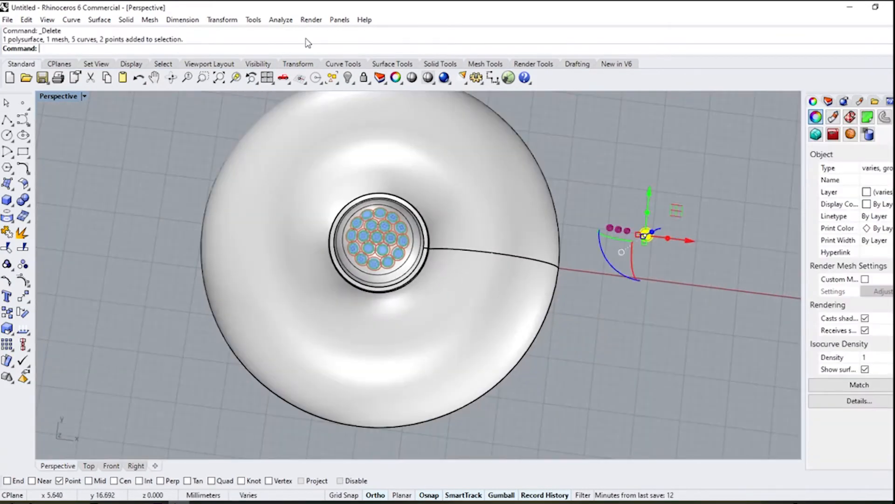
pyautogui.click(222, 19)
pyautogui.moveTo(254, 163)
pyautogui.click(359, 224)
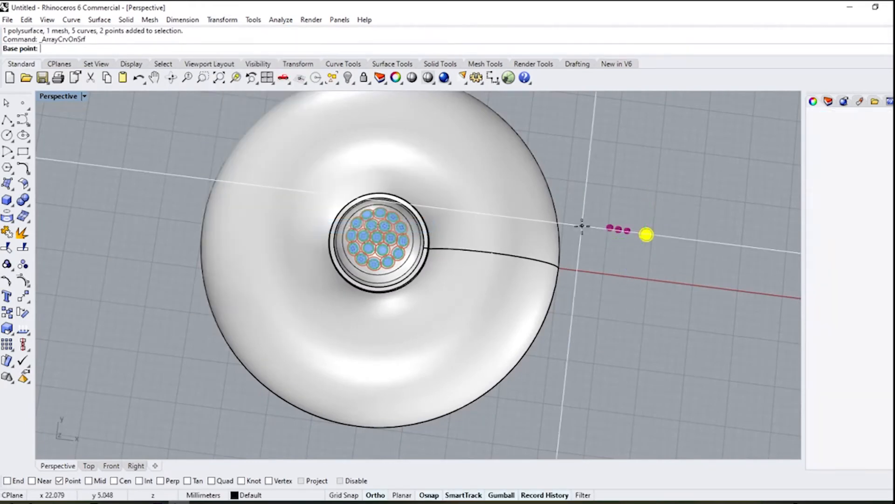
pyautogui.moveTo(420, 261); pyautogui.dragTo(431, 317, button='right')
pyautogui.scroll(5, 432, 318)
pyautogui.scroll(3, 431, 318)
pyautogui.click(396, 330)
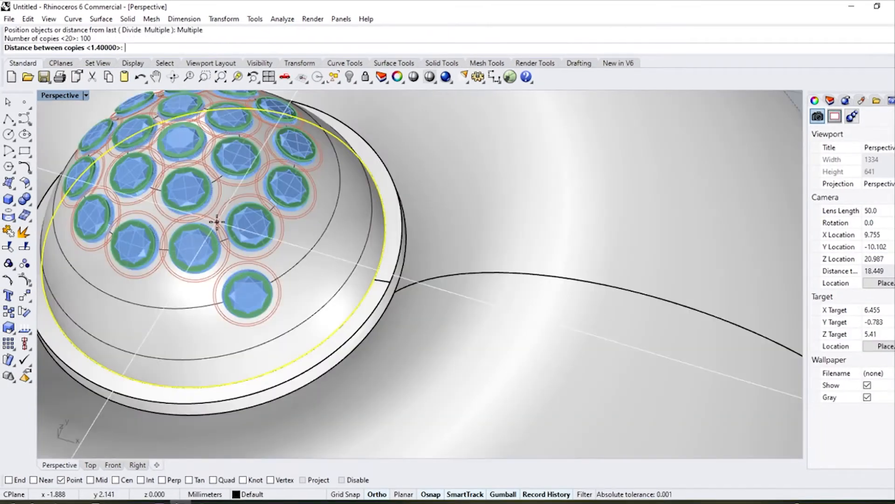
# - Array 100 copies spaced 1.38 along the third ring curve and fill the remaining gap with individually placed stones
pyautogui.press('Return')
pyautogui.scroll(6, 327, 224)
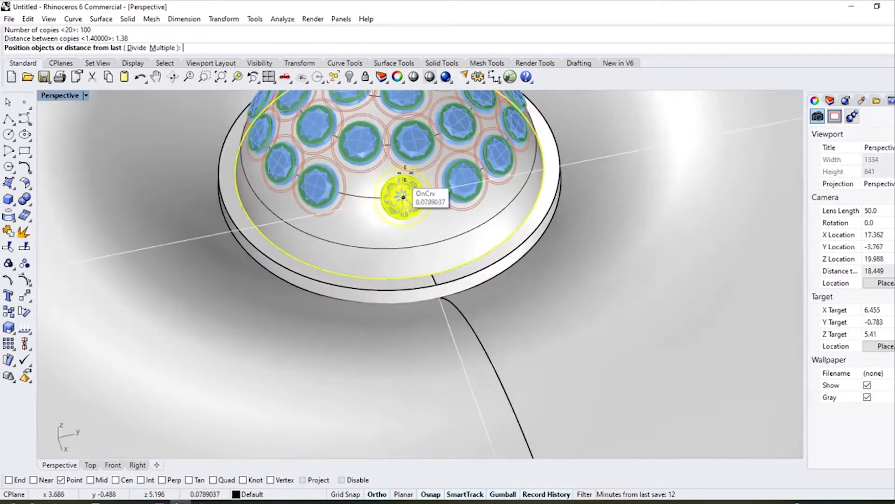
pyautogui.click(331, 245)
pyautogui.moveTo(509, 246); pyautogui.dragTo(420, 238, button='right')
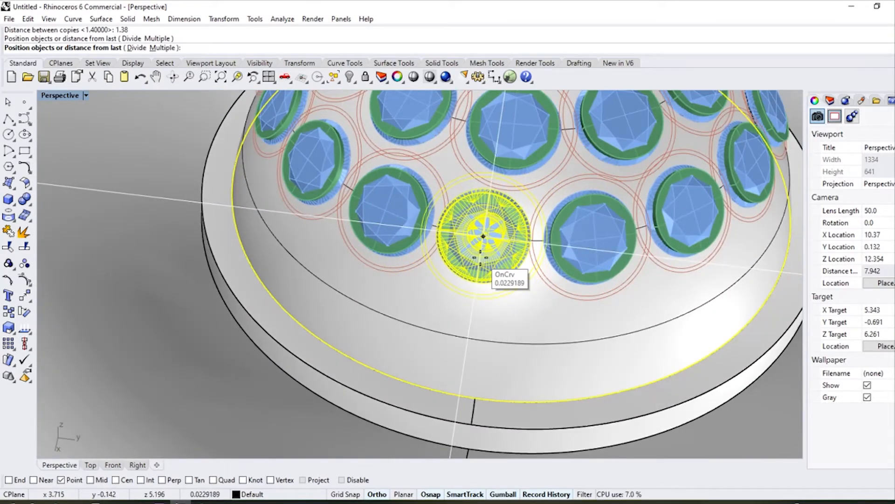
pyautogui.click(481, 260)
# - Array multiple copies of the blue stone along the outermost ring curve near the dome's rim
pyautogui.moveTo(481, 259); pyautogui.dragTo(346, 280, button='right')
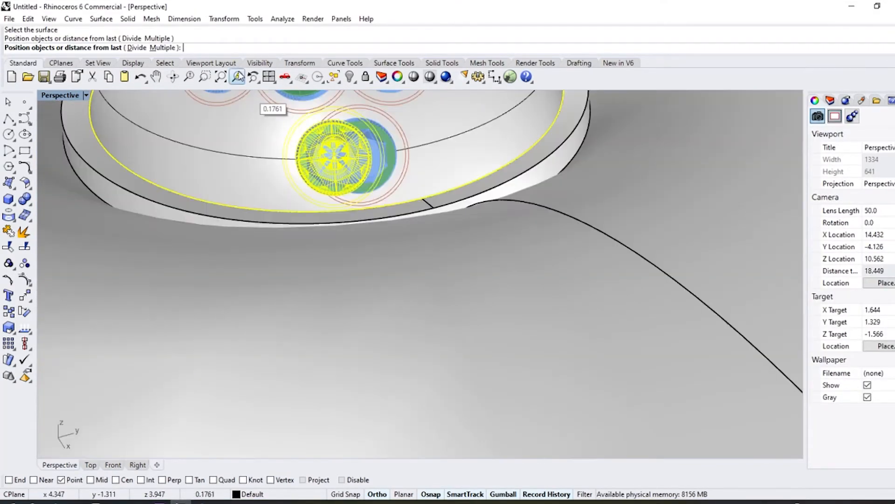
pyautogui.click(161, 48)
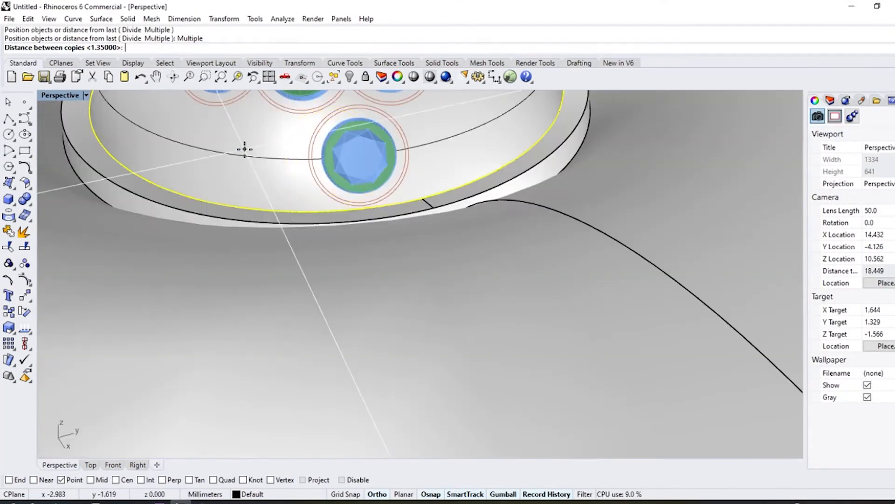
pyautogui.write('5')
pyautogui.press('Return')
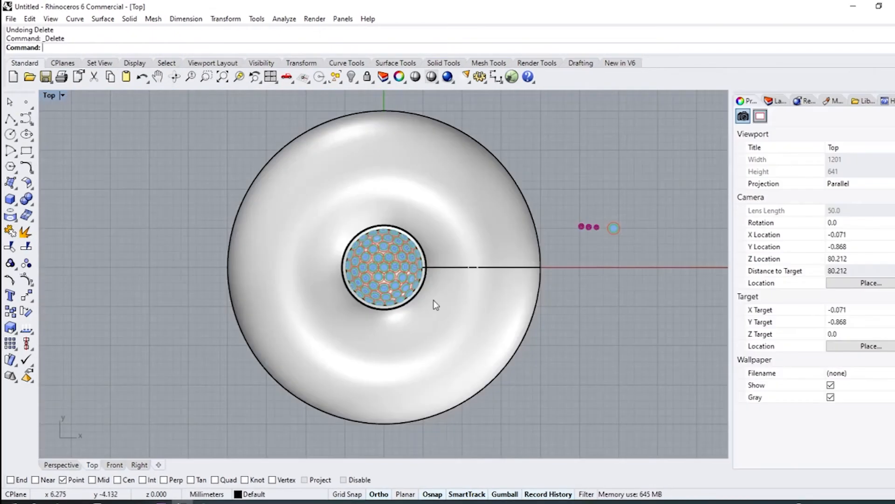
# - Start Orient on Surface for a spare purple prong with the dome as target, keeping uniform scale 1.0, angle 0.0 and Rigid
pyautogui.click(218, 21)
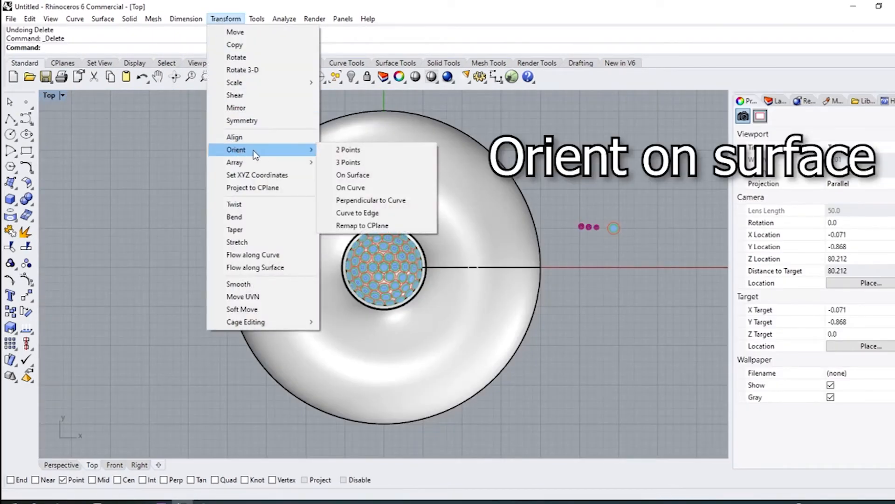
pyautogui.click(359, 175)
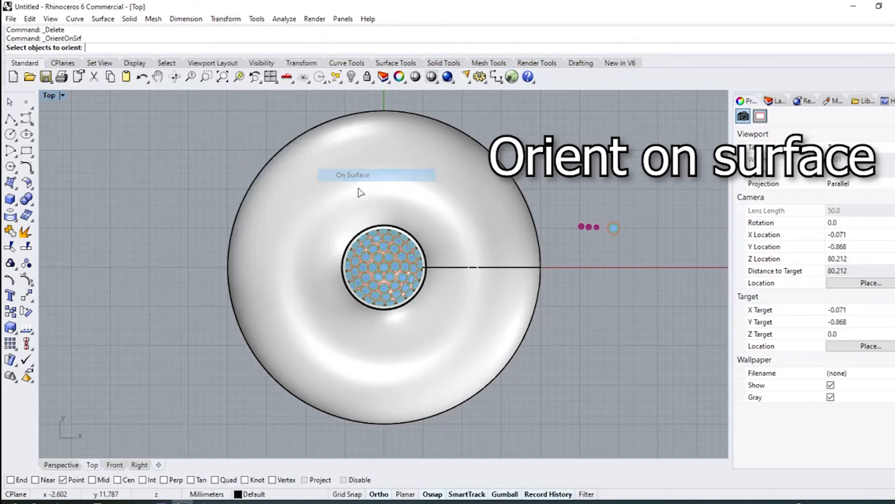
pyautogui.scroll(5, 561, 241)
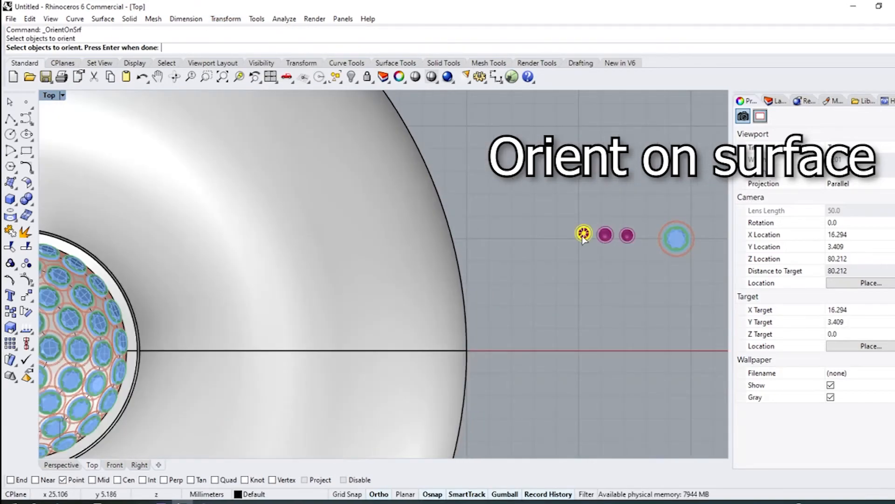
pyautogui.scroll(-5, 589, 268)
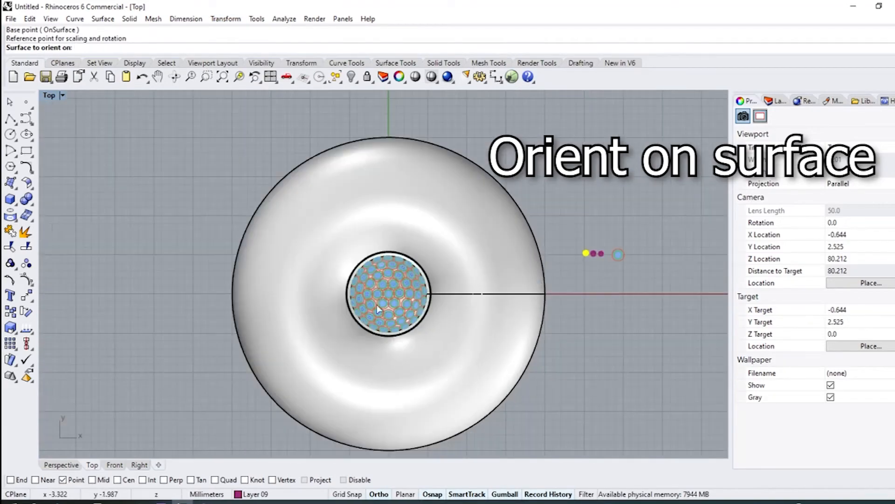
pyautogui.scroll(10, 344, 300)
pyautogui.click(346, 363)
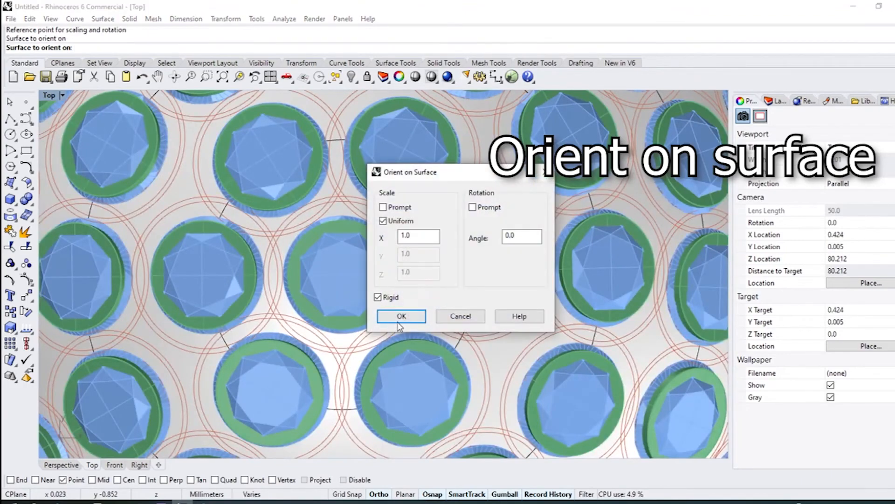
pyautogui.press('Return')
# - Place two prong copies on the inner and outer sides of the gap between two adjacent first-ring stones
pyautogui.click(61, 464)
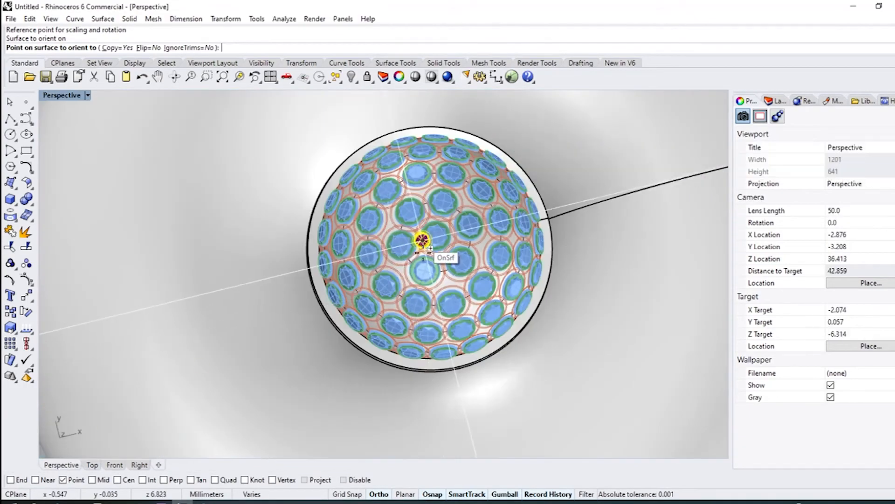
pyautogui.scroll(6, 424, 270)
pyautogui.scroll(3, 468, 193)
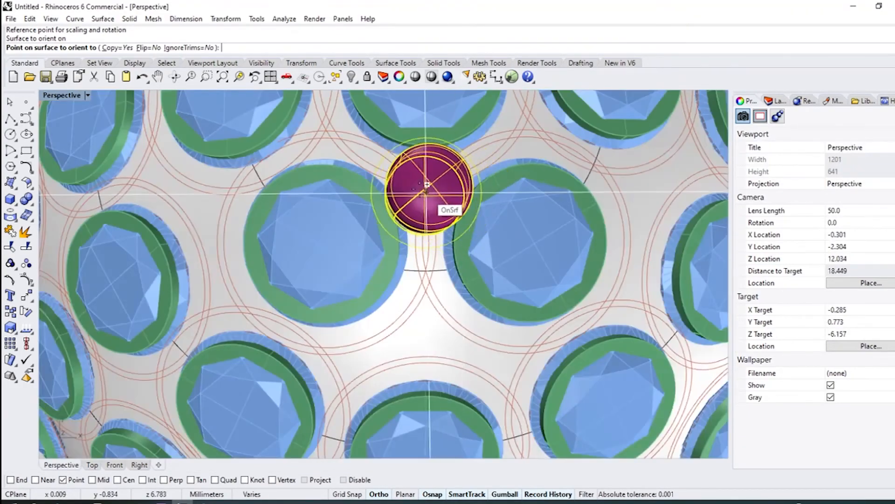
pyautogui.click(431, 187)
pyautogui.moveTo(320, 270); pyautogui.dragTo(464, 260, button='right')
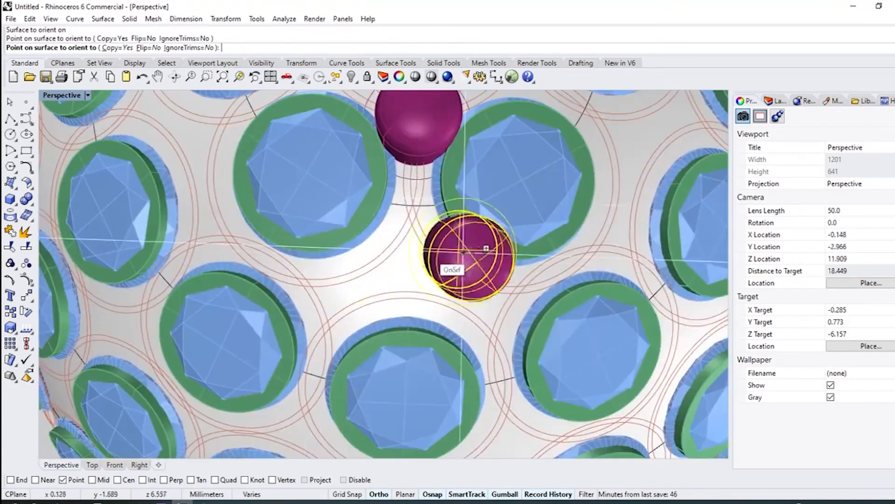
pyautogui.click(413, 223)
# - Place two prong copies on the inner and outer sides of the gap between two adjacent second-ring stones
pyautogui.scroll(-3, 345, 200)
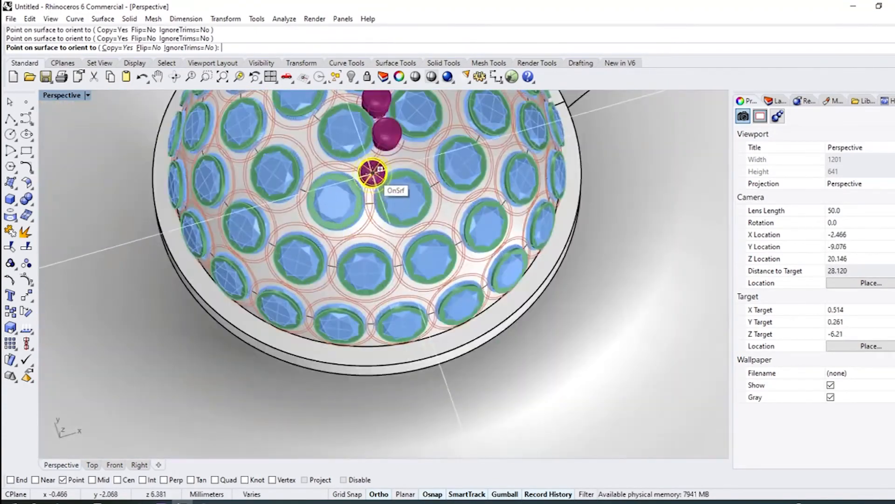
pyautogui.scroll(3, 374, 188)
pyautogui.moveTo(364, 186); pyautogui.dragTo(483, 219, button='right')
pyautogui.click(374, 234)
pyautogui.scroll(-6, 412, 282)
pyautogui.moveTo(415, 293); pyautogui.dragTo(412, 243, button='right')
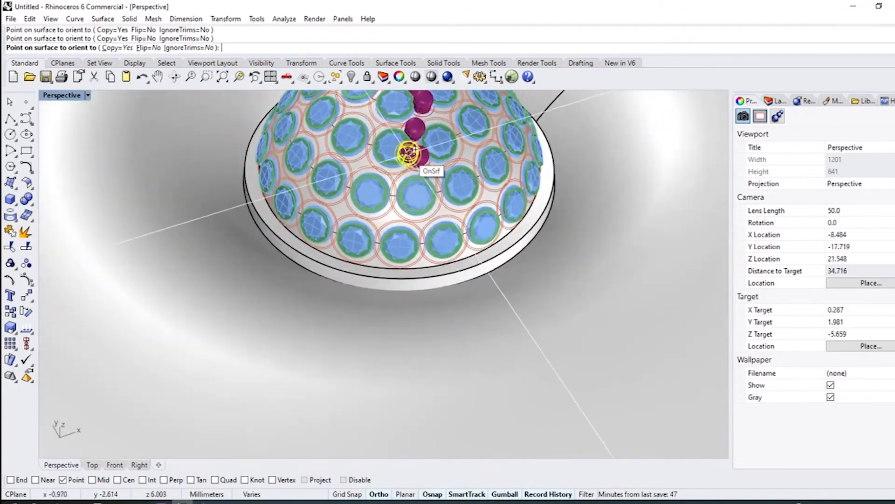
# - Place two prong copies on the inner and outer sides of the gap between two adjacent third-ring stones
pyautogui.scroll(8, 407, 152)
pyautogui.click(378, 206)
pyautogui.scroll(-4, 377, 206)
pyautogui.scroll(2, 371, 271)
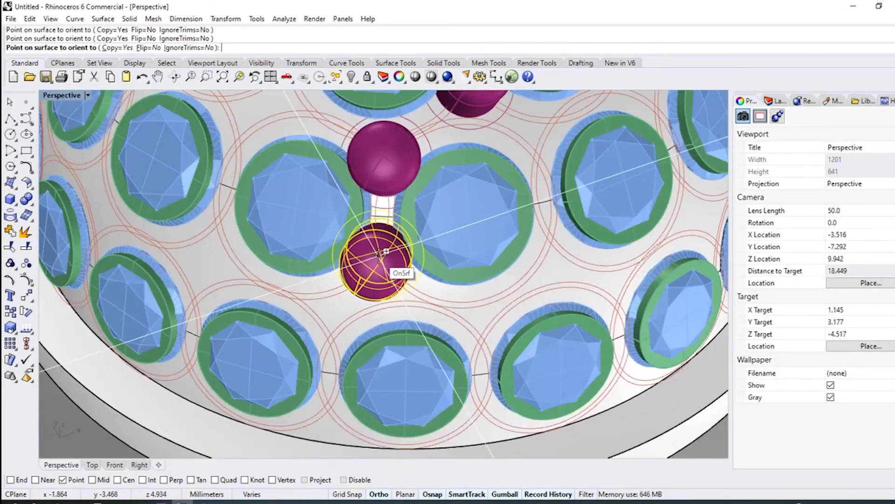
pyautogui.click(380, 255)
# - Place two prong copies at the gap between two adjacent outermost-ring stones and finish orienting
pyautogui.moveTo(295, 290); pyautogui.dragTo(464, 102, button='right')
pyautogui.click(462, 114)
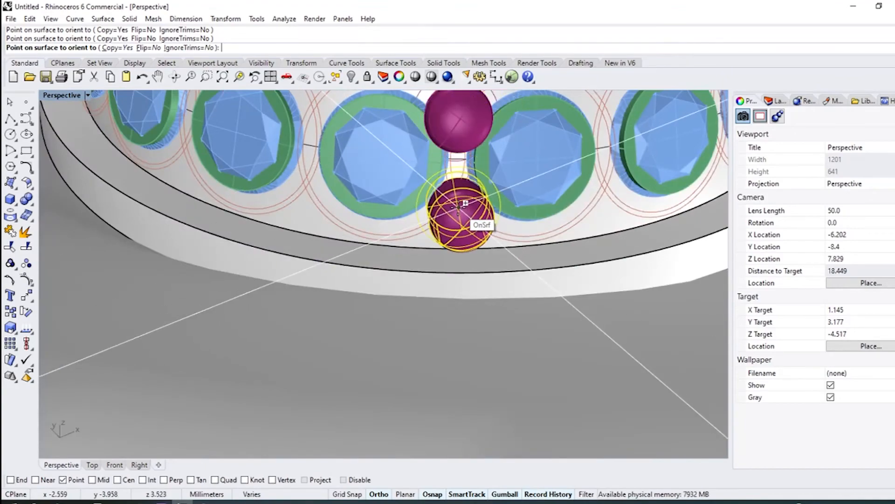
pyautogui.rightClick(458, 201)
# - Polar array the first ring's prong pair about the origin with 6 items over 360 degrees
pyautogui.scroll(-9, 421, 261)
pyautogui.moveTo(421, 260); pyautogui.dragTo(401, 279, button='right')
pyautogui.scroll(2, 401, 279)
pyautogui.click(92, 465)
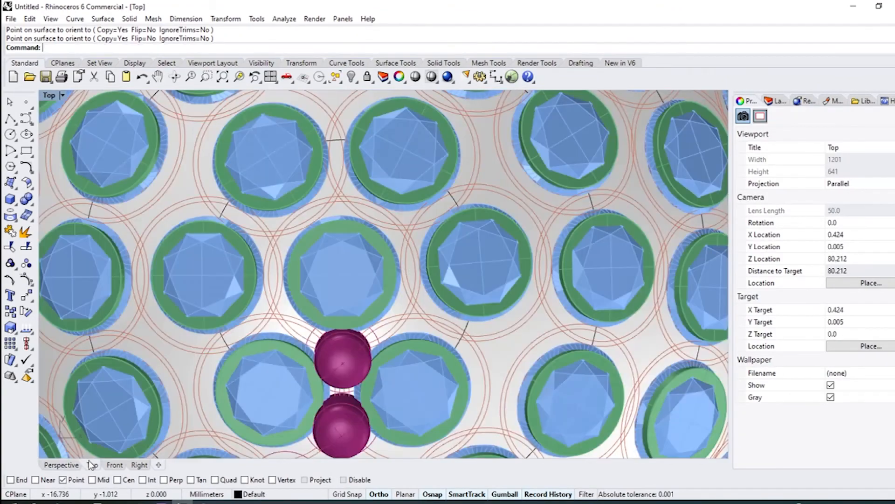
pyautogui.scroll(-6, 392, 271)
pyautogui.click(373, 303)
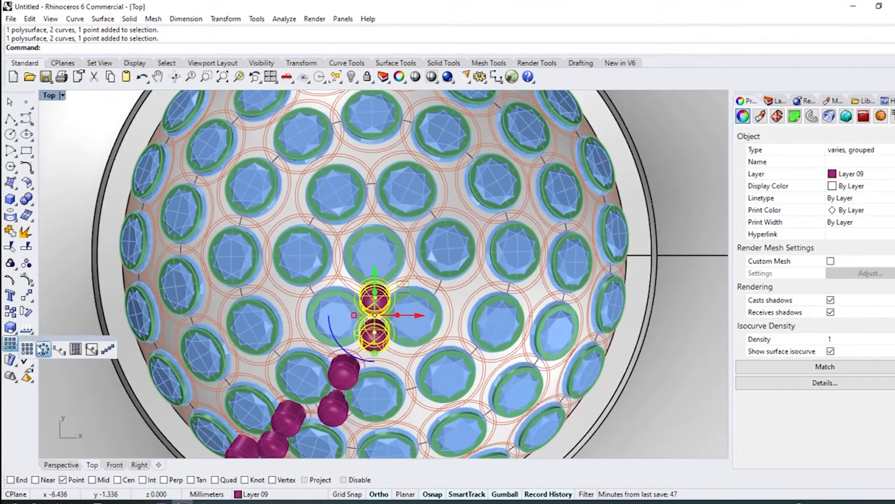
pyautogui.click(43, 349)
pyautogui.press('Return')
pyautogui.press('Return')
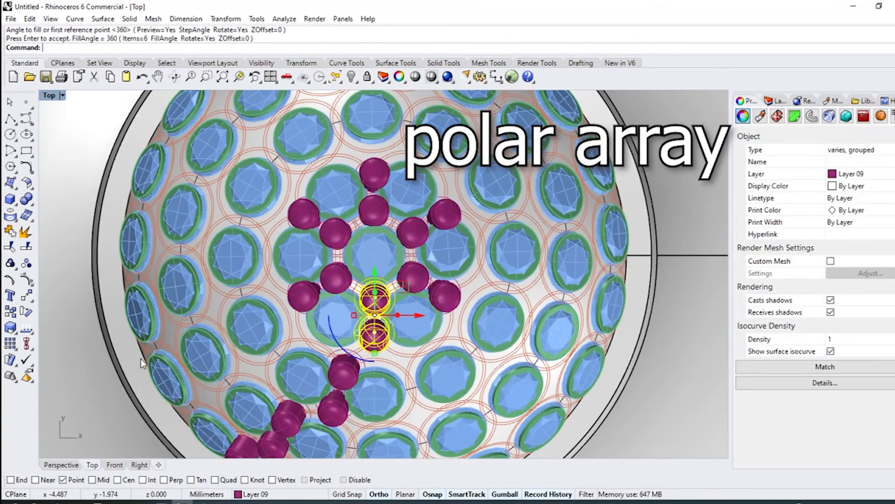
# - Polar array the second ring's prong pair about the origin with 12 items over 360 degrees
pyautogui.press('Return')
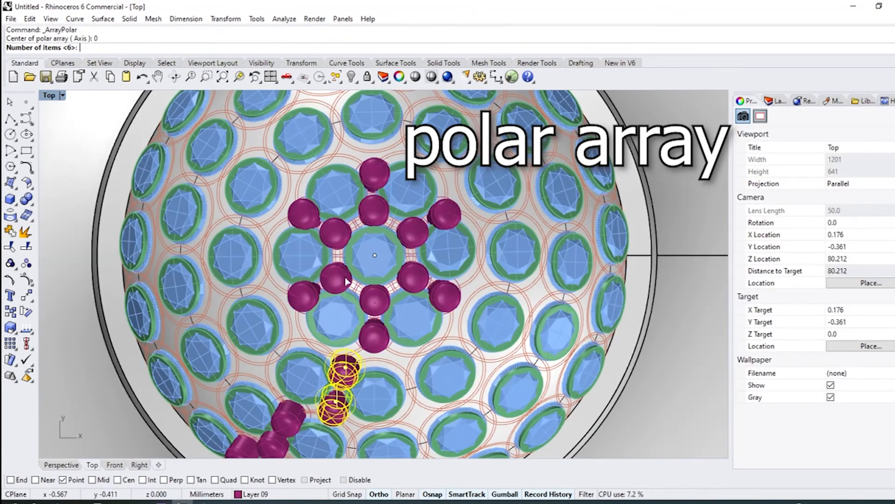
pyautogui.press('Return')
pyautogui.press('Return')
pyautogui.press('Return')
# - Polar array the third ring's prong pair about the origin with 17 items over the full circle
pyautogui.scroll(-4, 433, 243)
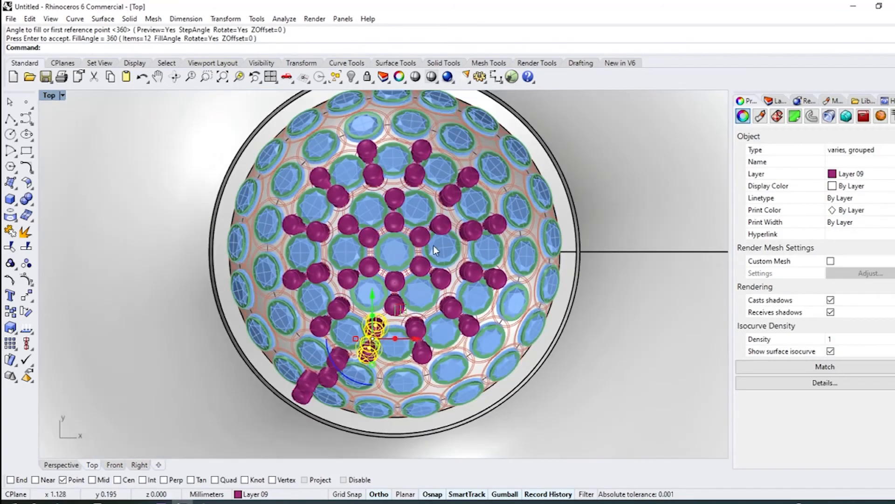
pyautogui.scroll(8, 346, 359)
pyautogui.click(316, 375)
pyautogui.scroll(-4, 356, 292)
pyautogui.write('0')
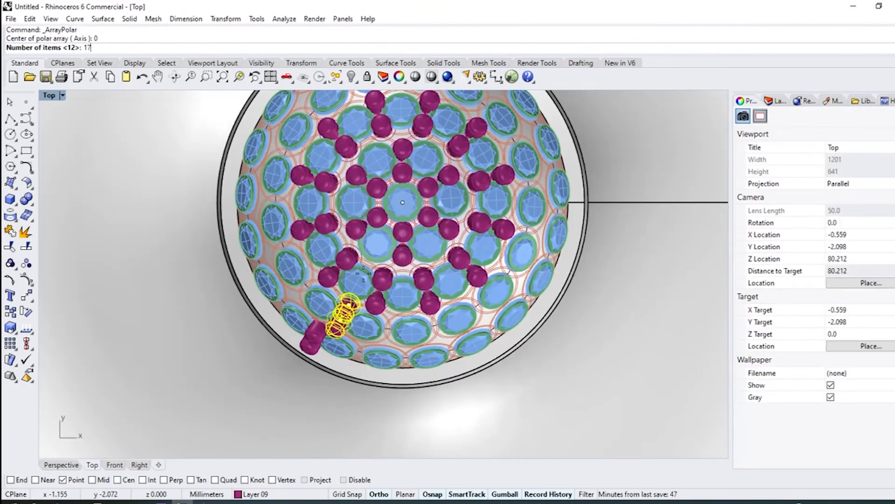
pyautogui.write('17')
pyautogui.press('Return')
pyautogui.press('Return')
pyautogui.press('Return')
# - Polar array the outermost ring's prong pair around the dome's centre with 21 items over 360 degrees and view the dome in perspective
pyautogui.scroll(3, 317, 337)
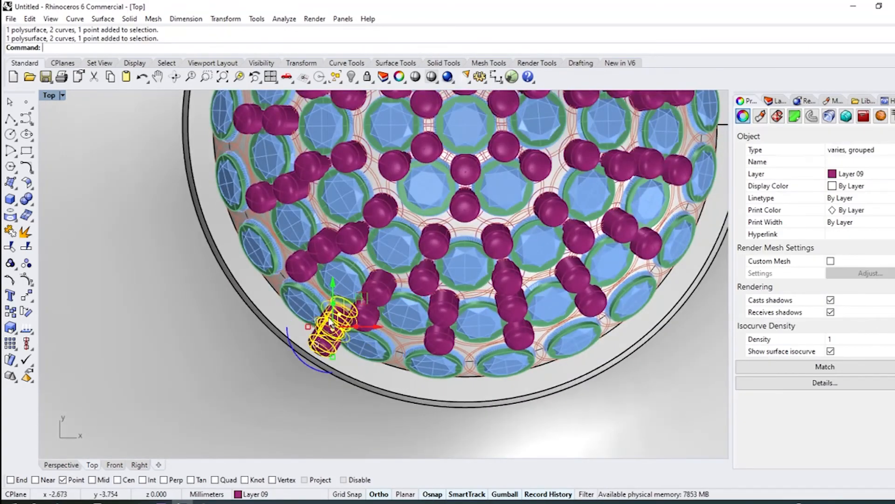
pyautogui.scroll(-3, 330, 322)
pyautogui.press('Return')
pyautogui.press('Return')
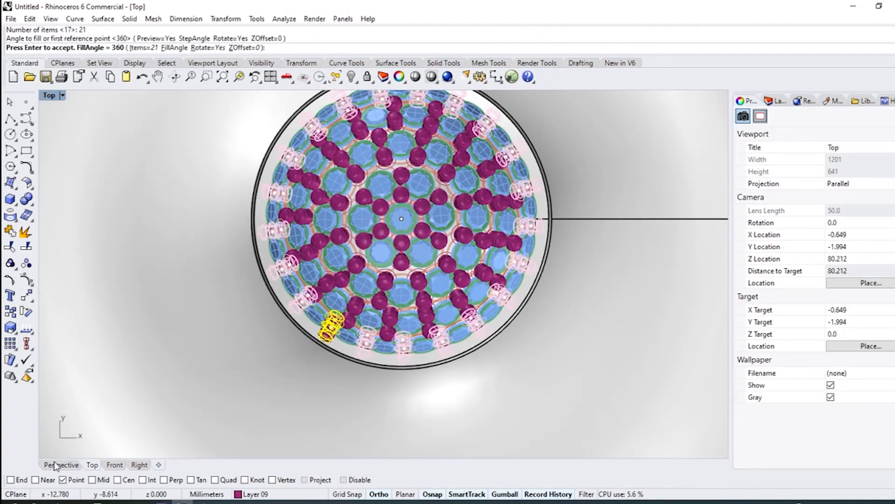
pyautogui.click(62, 464)
pyautogui.scroll(5, 379, 280)
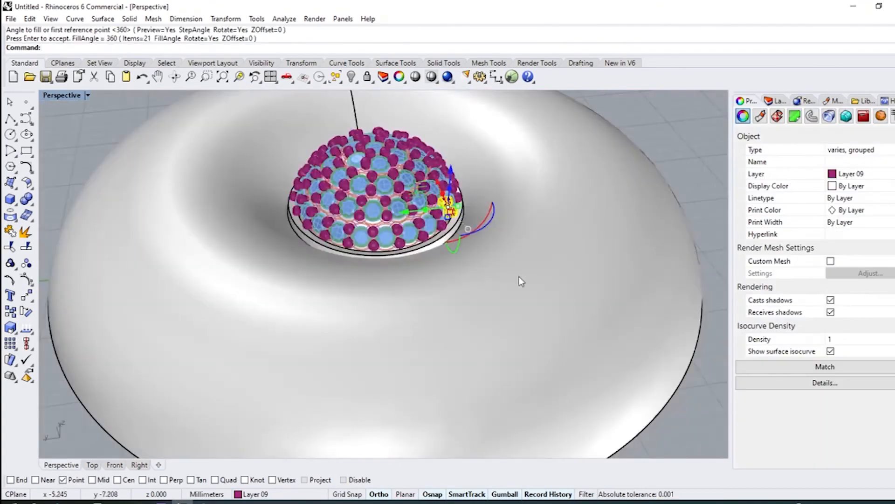